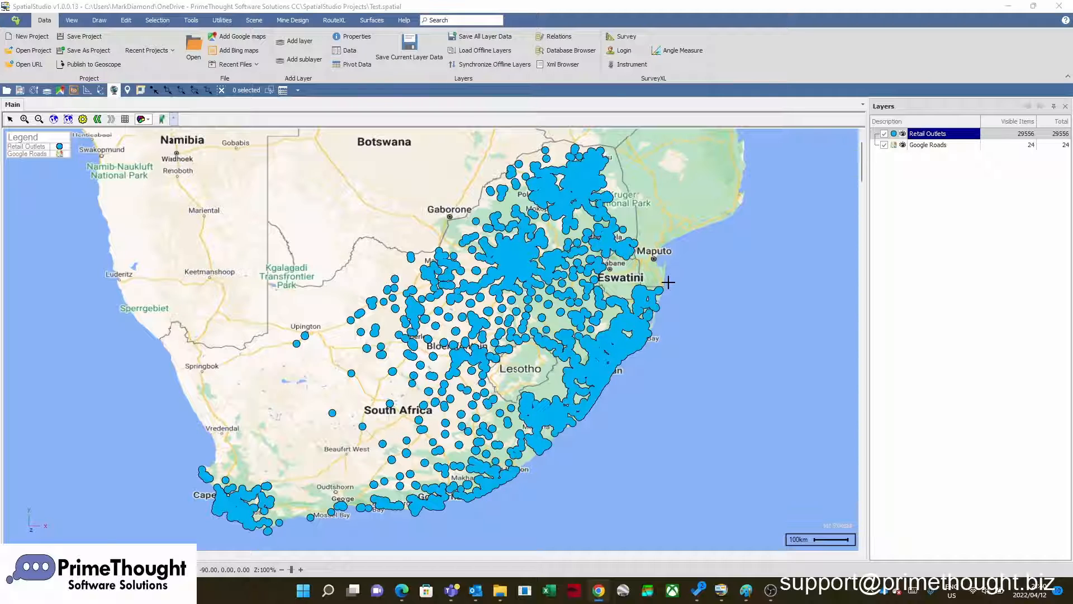
Examine the Retail Outlets layer's data table across its columns, from customer location through trade channel and total volume.
right_click(934, 137)
click(976, 162)
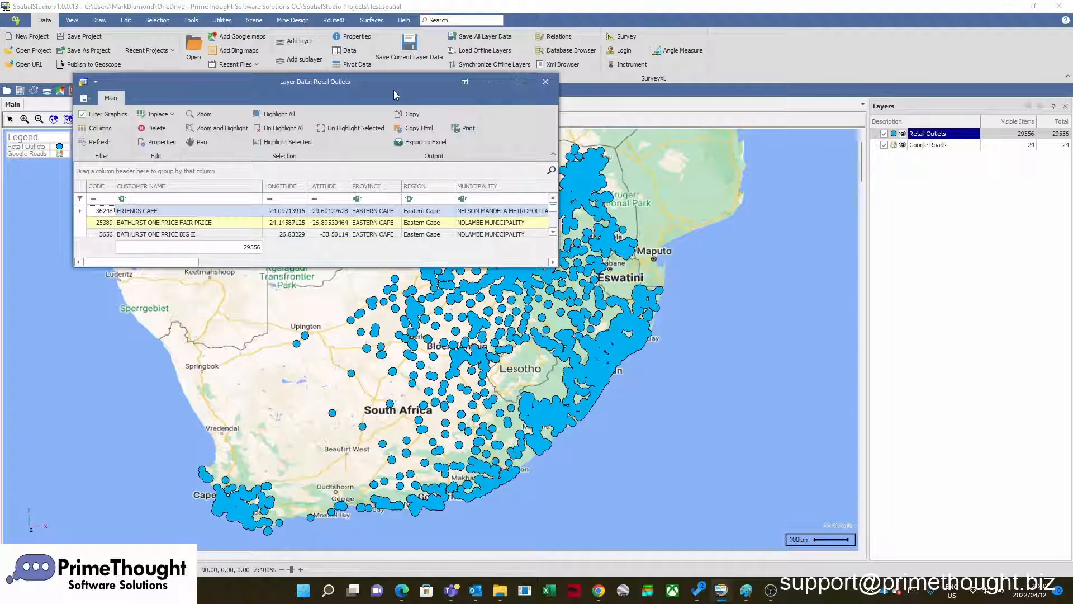
drag(393, 89, 378, 66)
drag(543, 244, 710, 471)
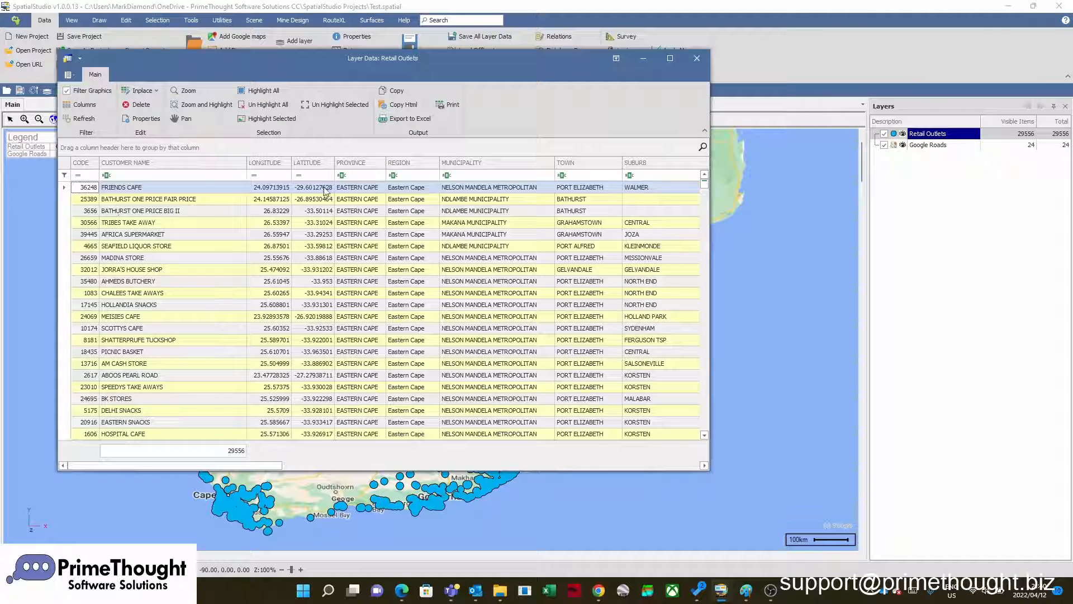
drag(234, 468, 247, 468)
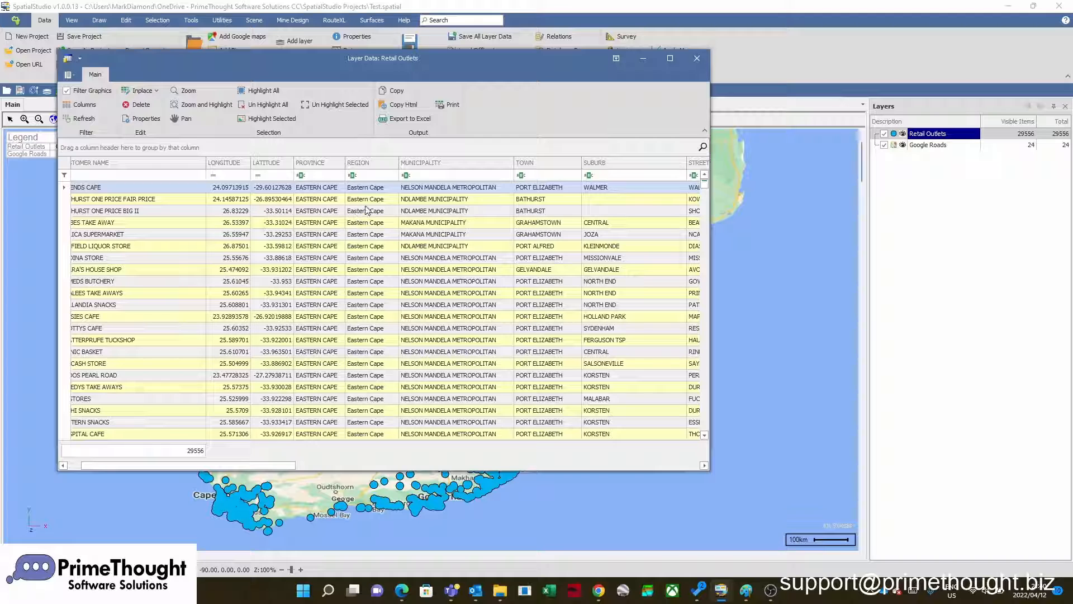
drag(274, 469, 504, 461)
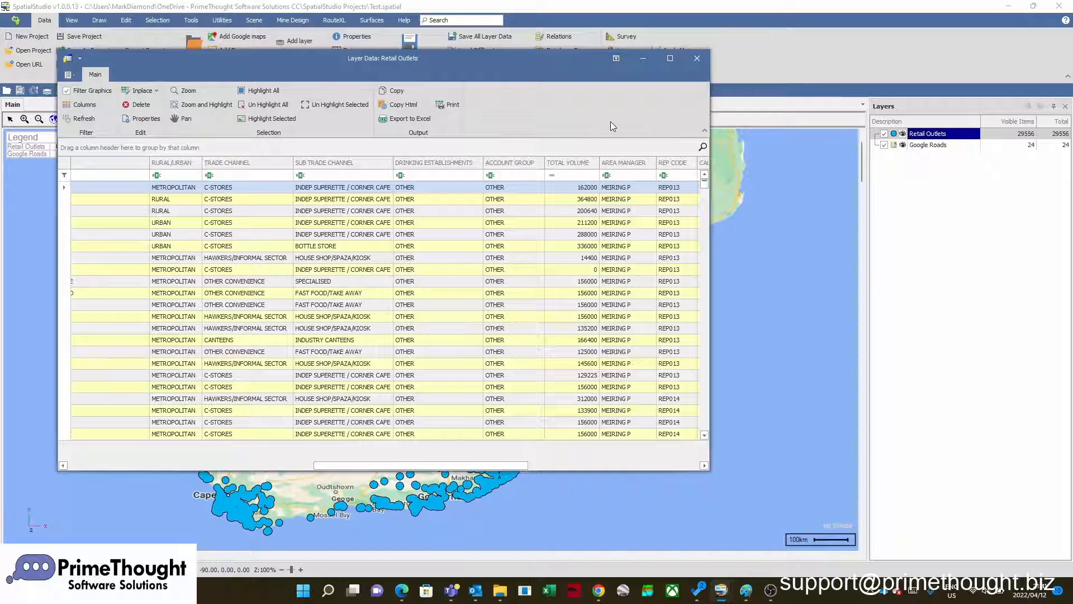
click(700, 58)
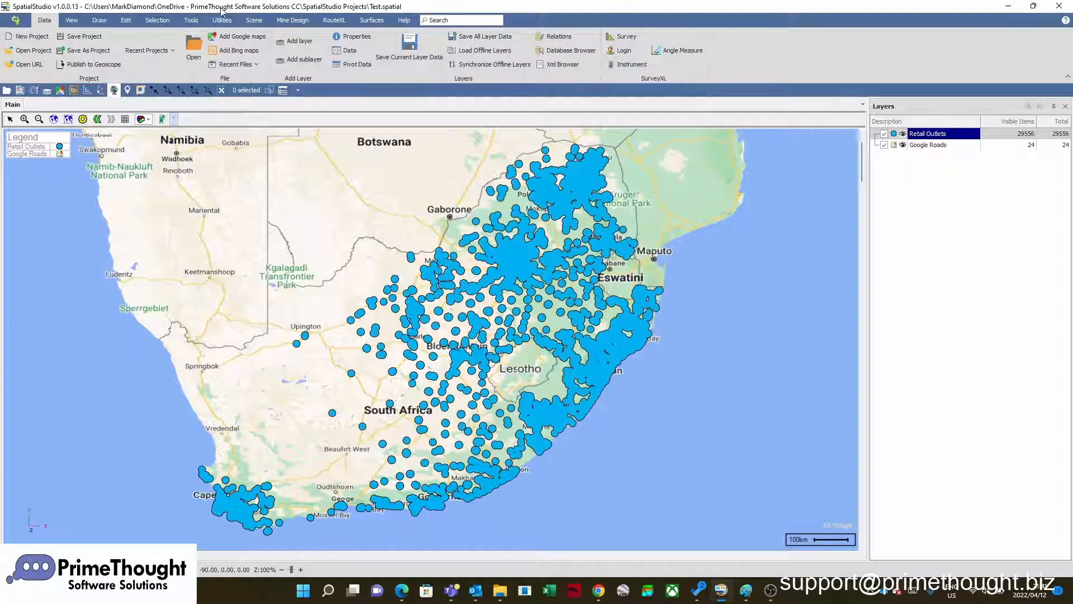
Start the Auto Cluster tool with Retail Outlets as the layer to cluster.
click(192, 20)
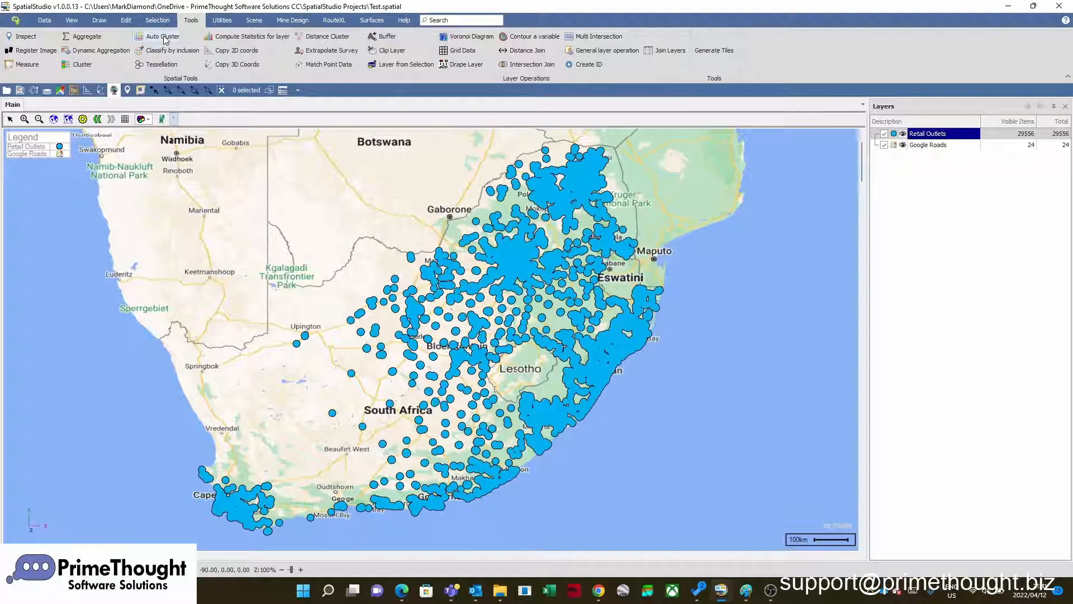
click(445, 21)
text(auto)
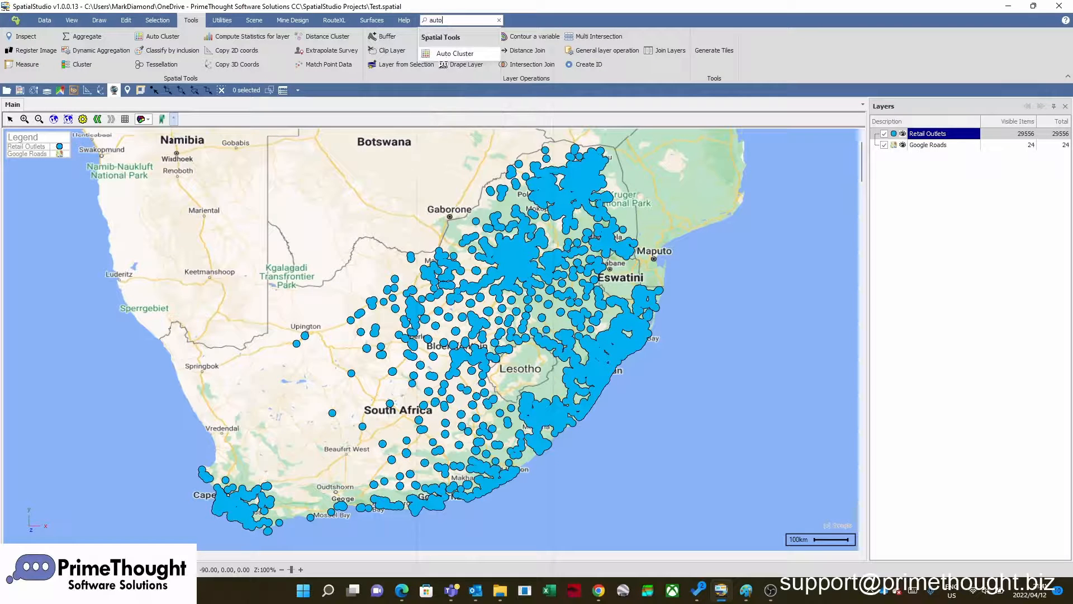
click(455, 54)
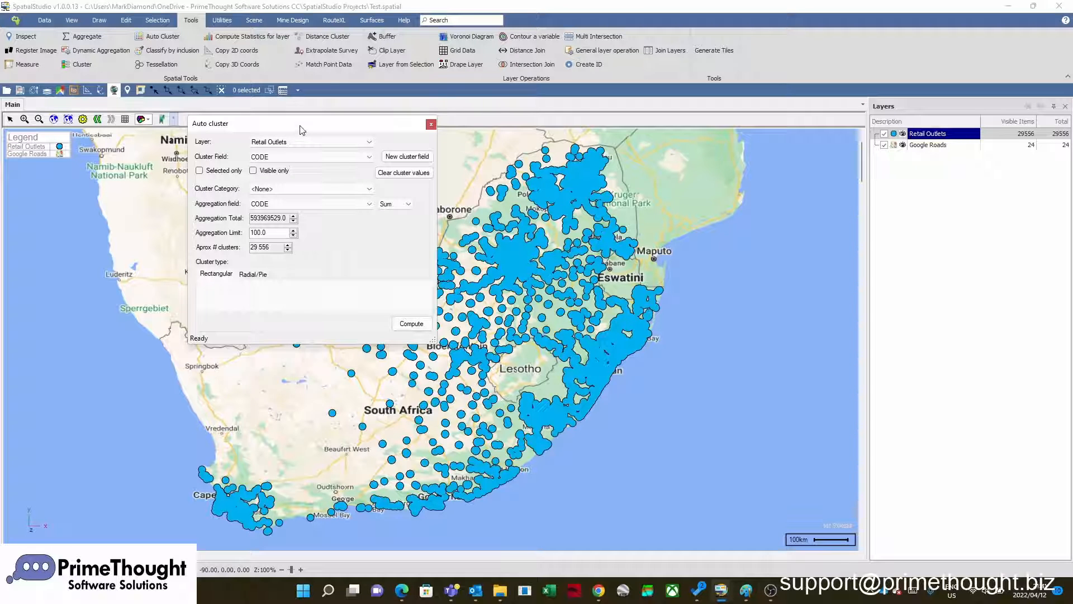
drag(302, 127, 416, 106)
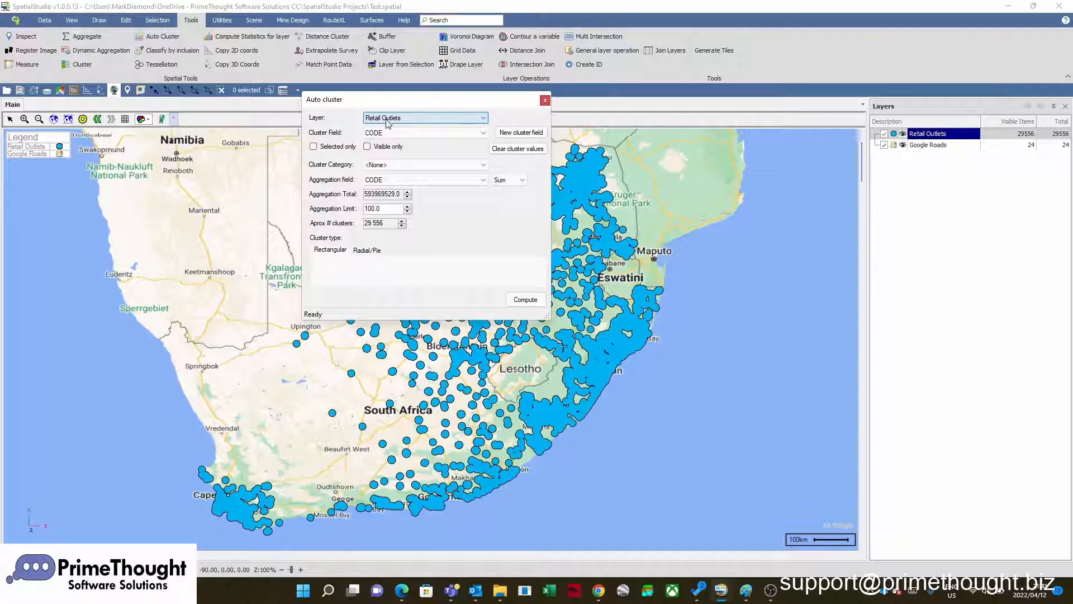
click(403, 121)
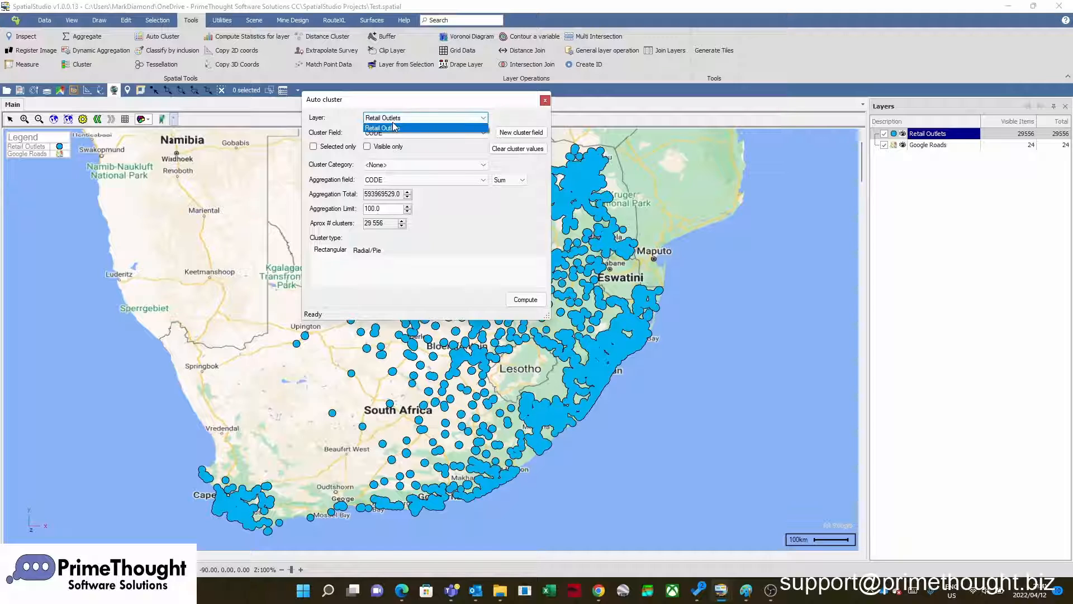
click(404, 128)
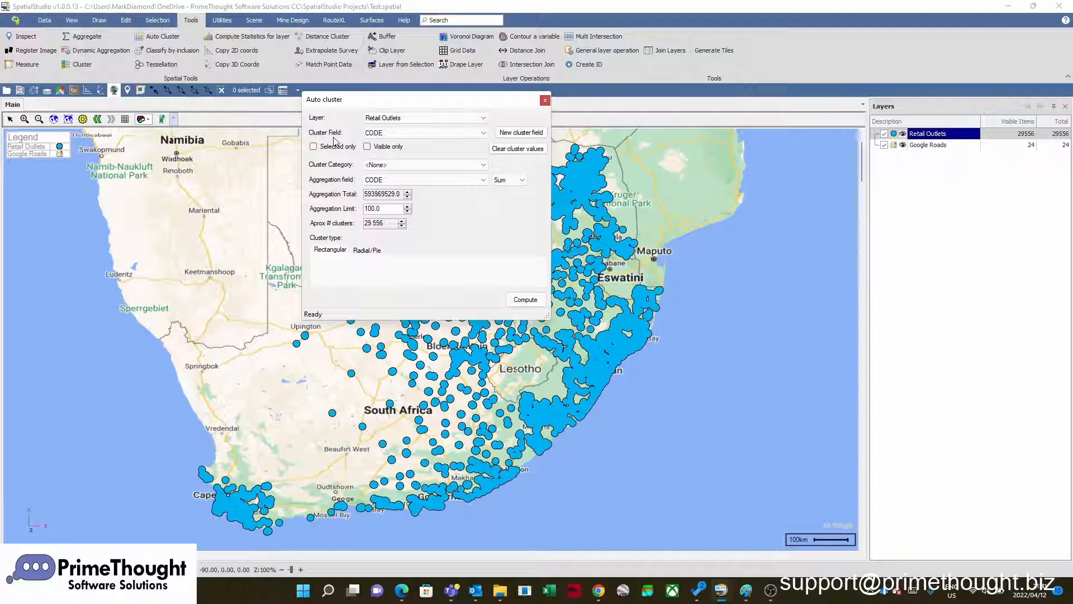
Create a new cluster field named "Cluster" for the Retail Outlets layer.
click(426, 133)
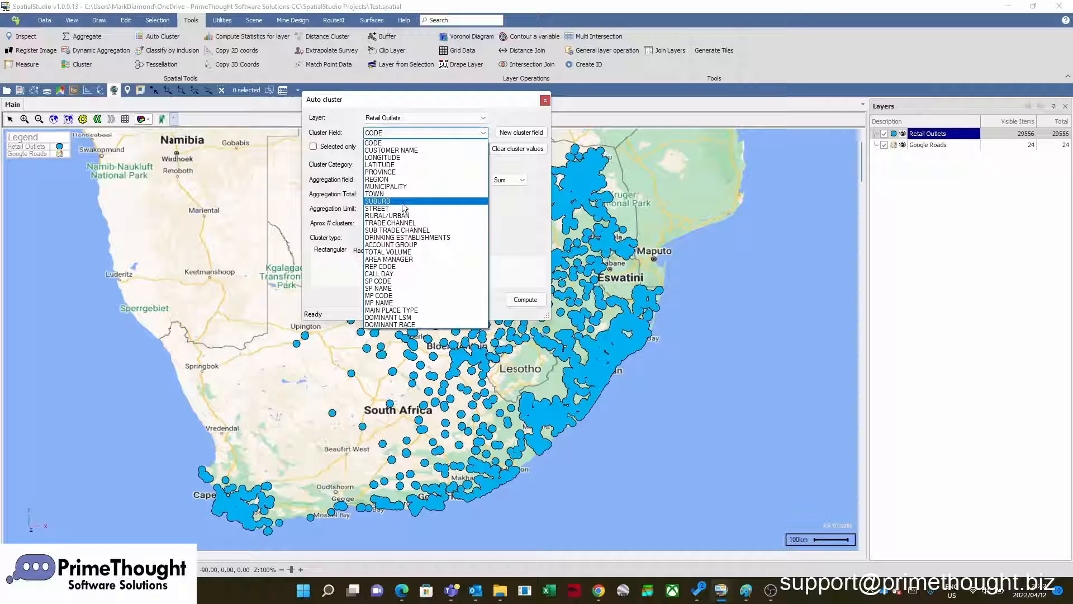
click(394, 137)
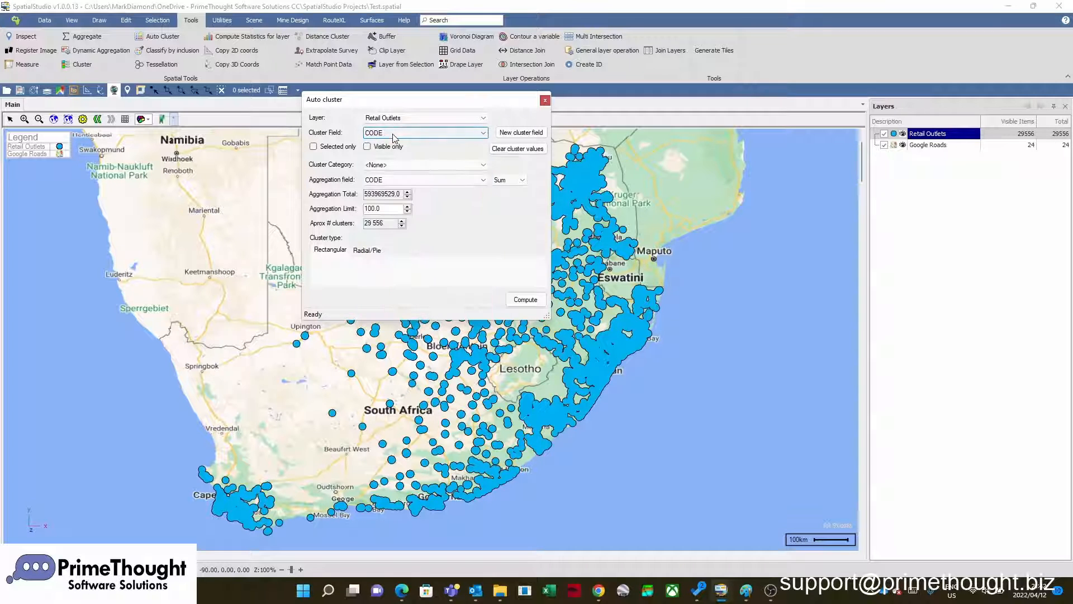
click(521, 134)
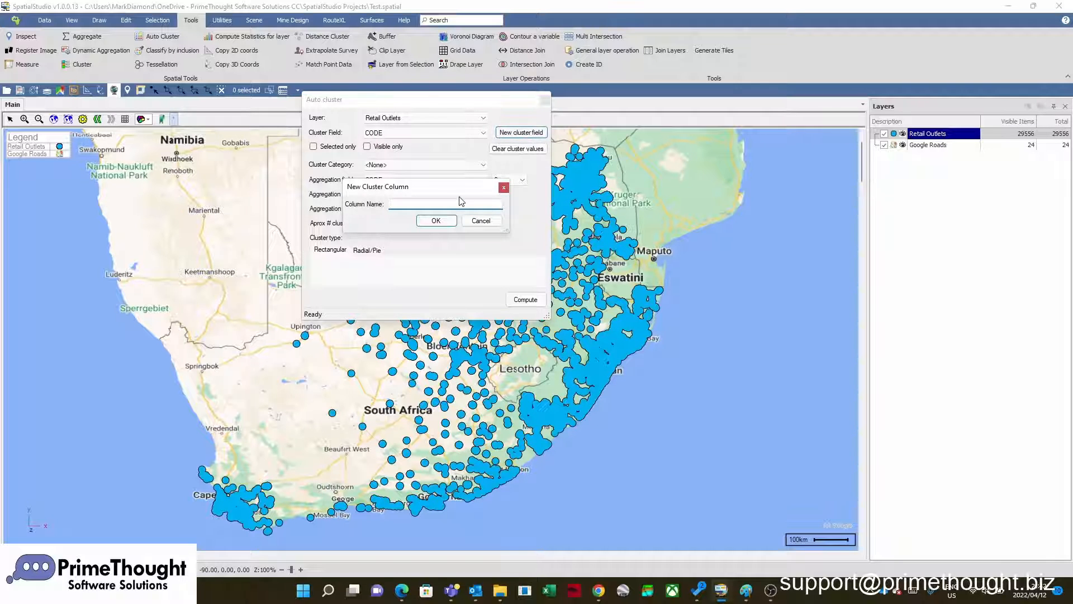
text(Cluster)
click(439, 221)
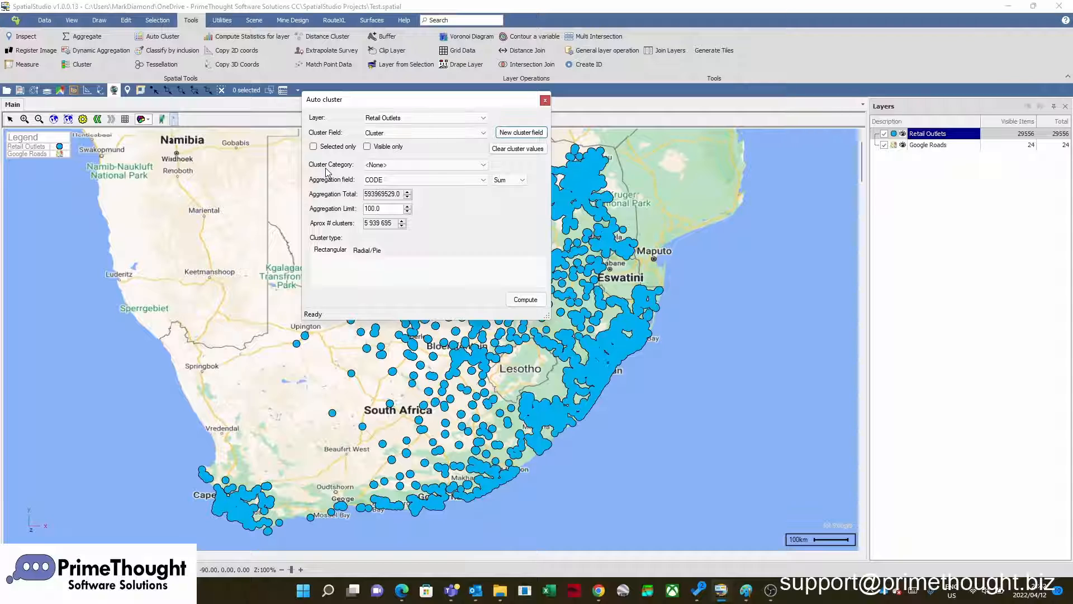
Keep the cluster category at <None> and aggregate the clusters by the Sum of TOTAL VOLUME.
click(385, 165)
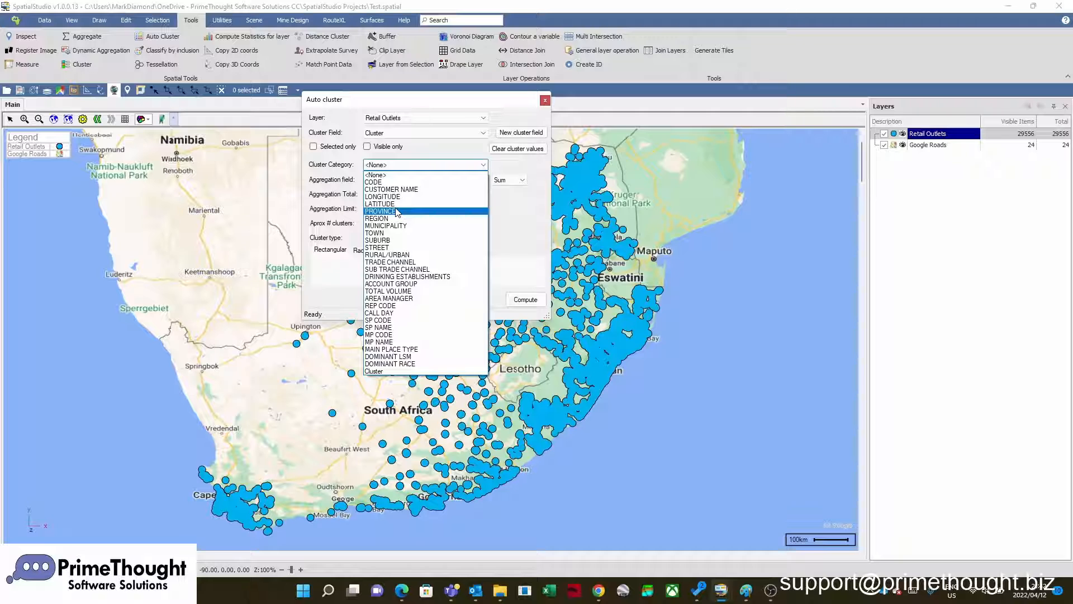
click(379, 169)
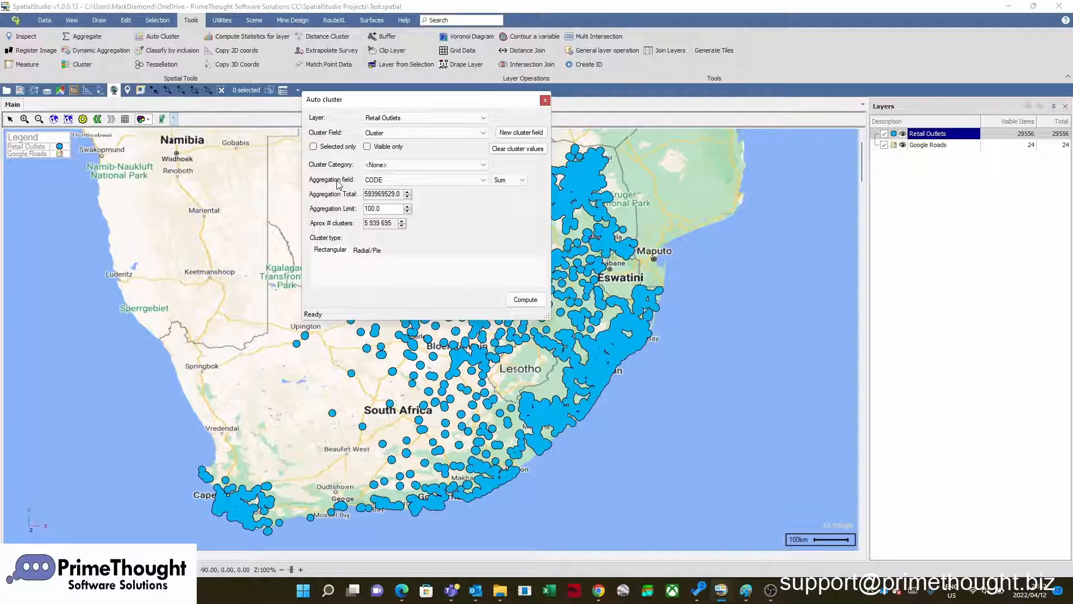
click(403, 180)
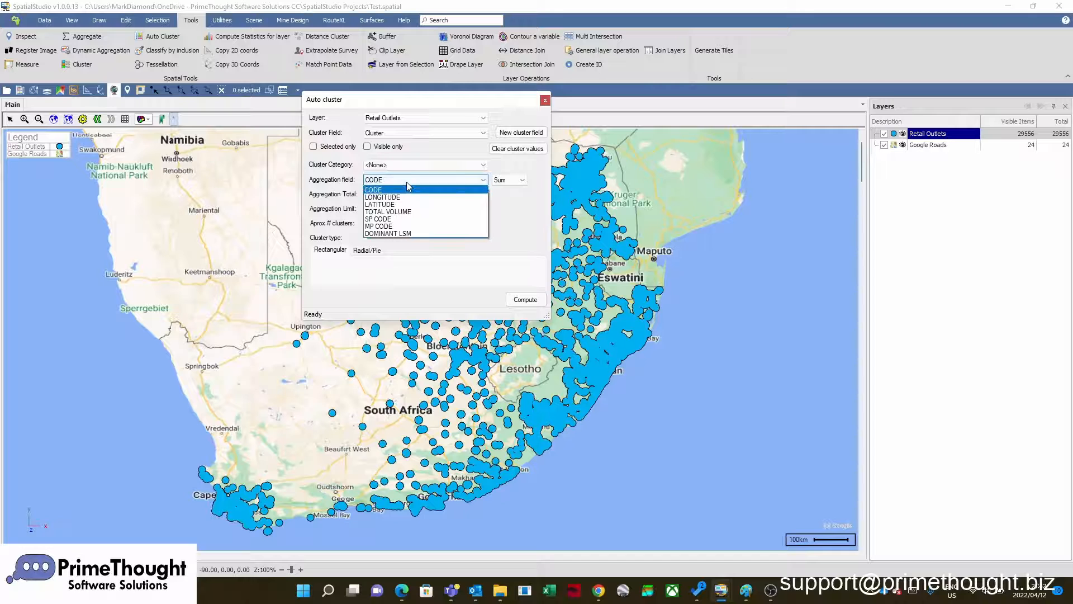
click(386, 211)
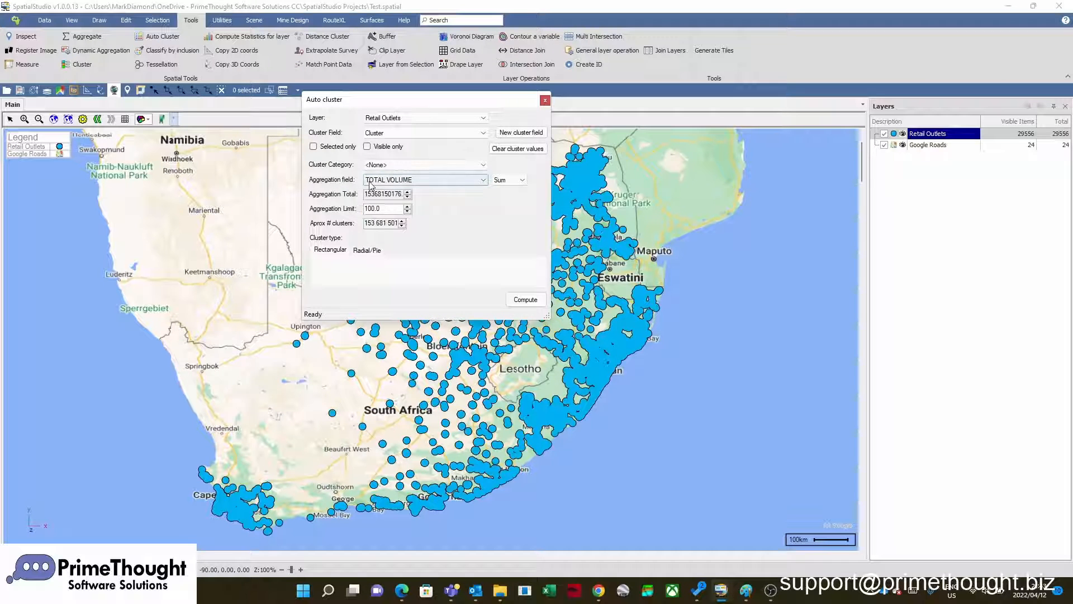
click(510, 180)
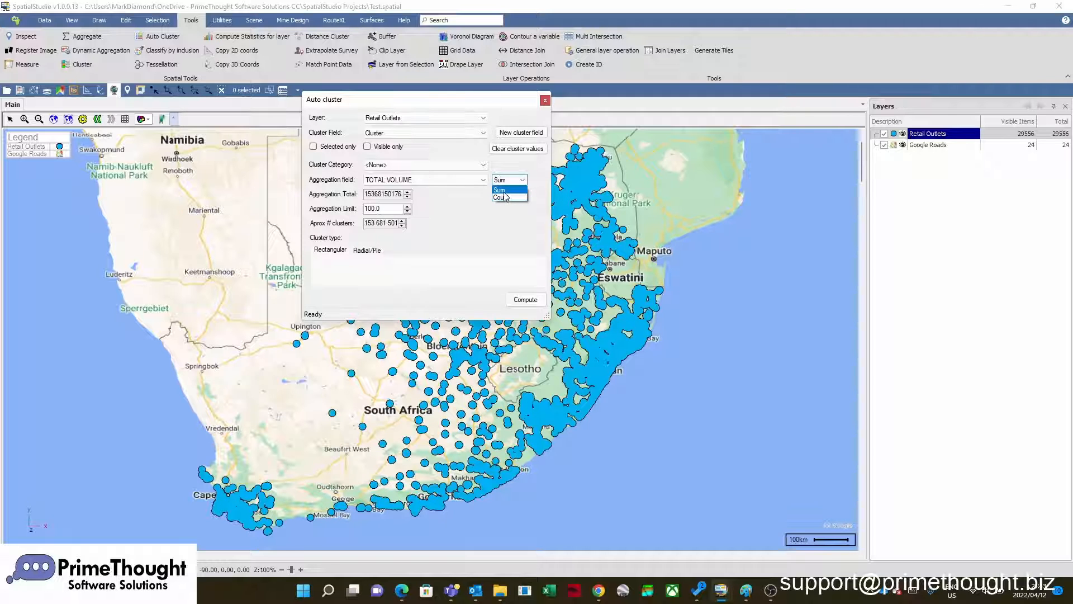
click(501, 191)
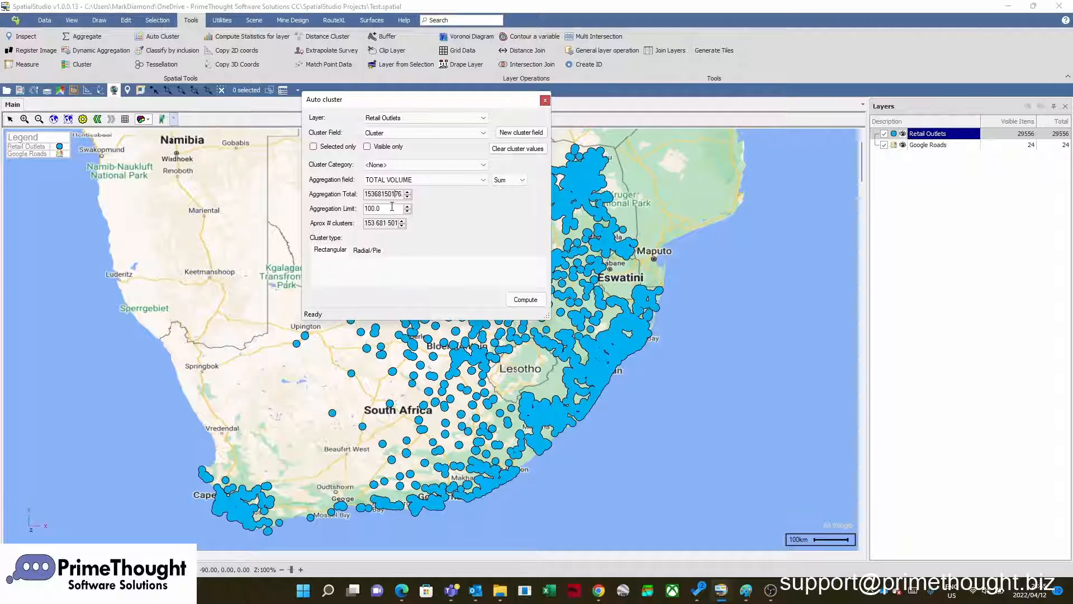
drag(389, 210, 339, 210)
text(1)
text(0000000)
click(379, 225)
click(369, 255)
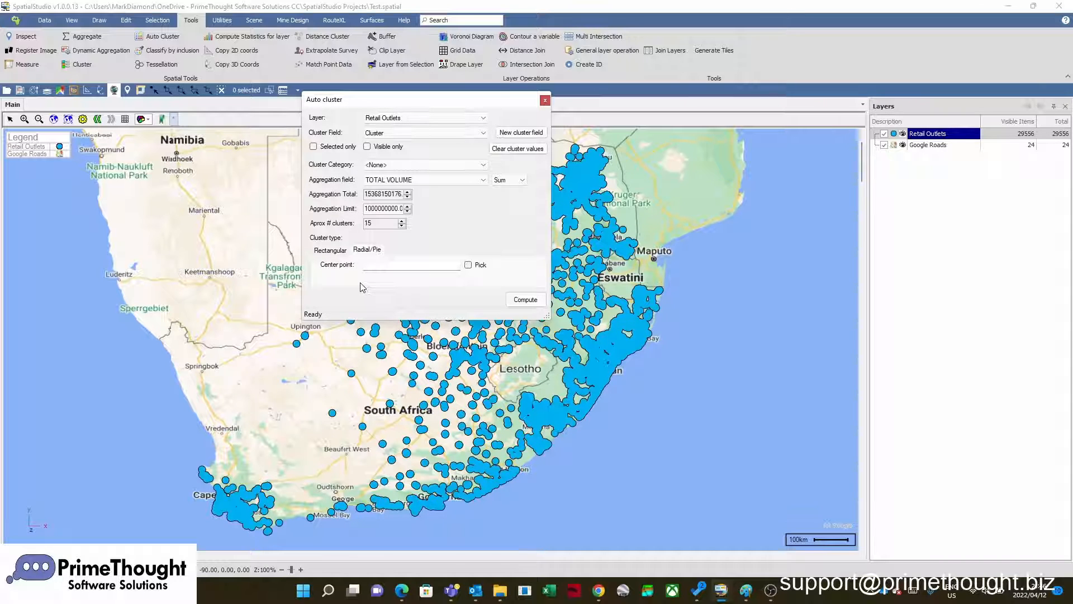
click(336, 253)
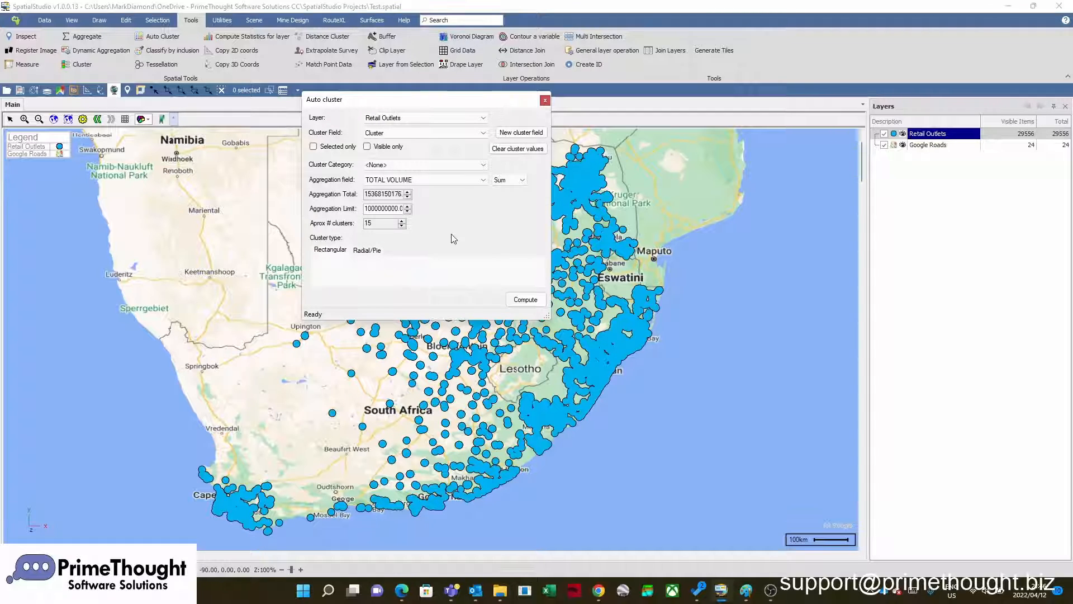
Compute the clusters for the Retail Outlets layer and close the Auto Cluster tool.
drag(447, 110, 734, 106)
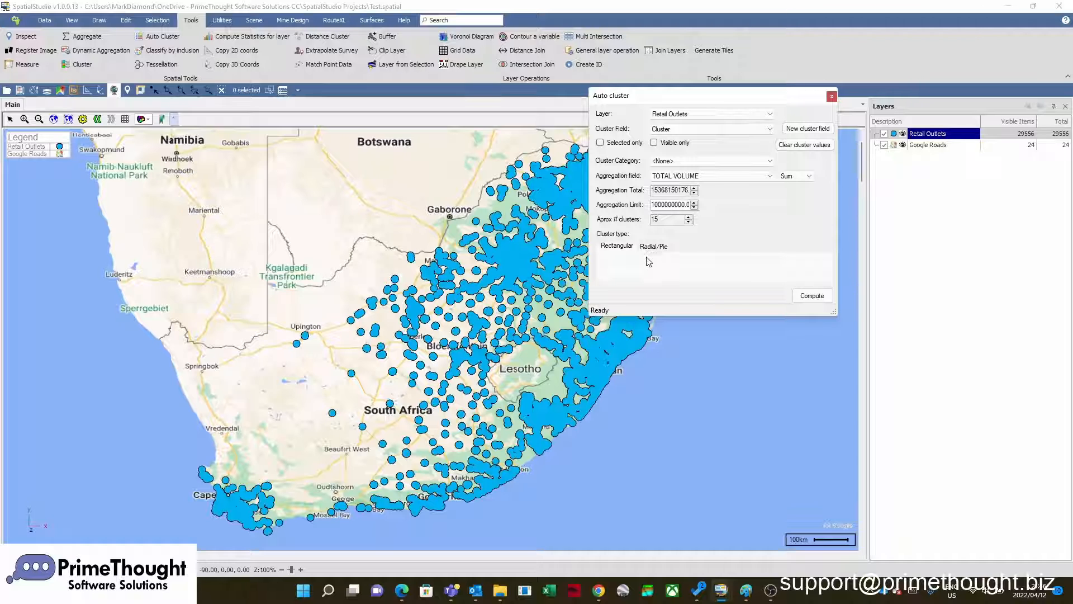
click(813, 296)
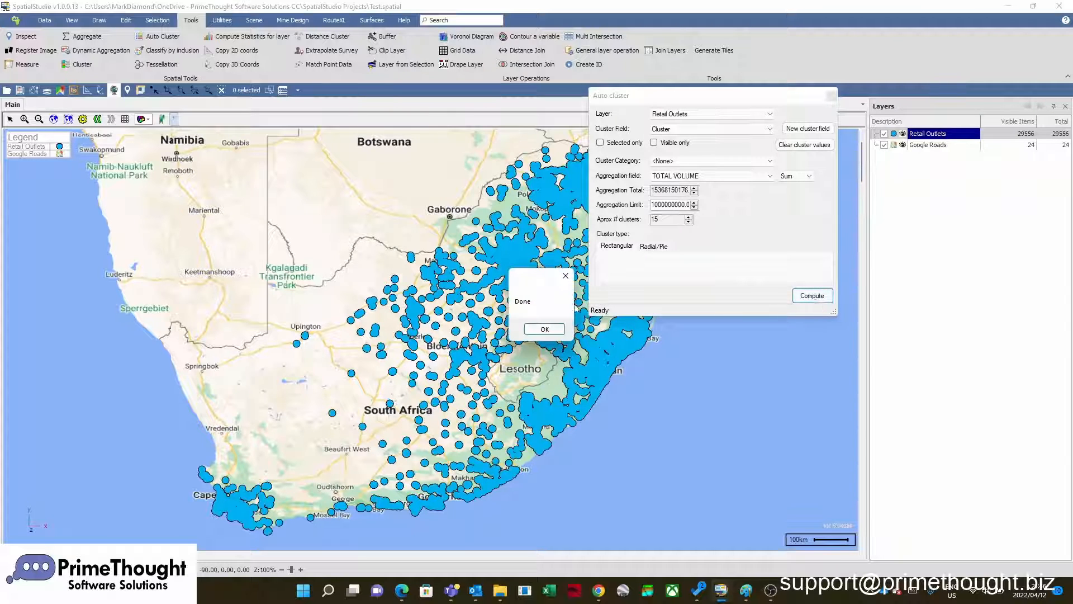
click(544, 329)
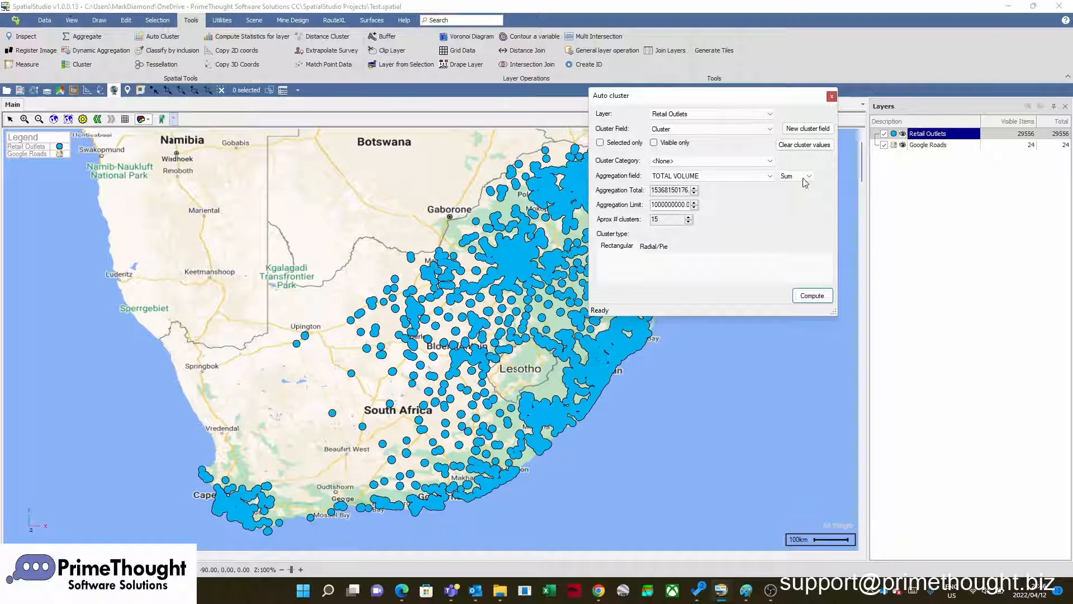
click(831, 98)
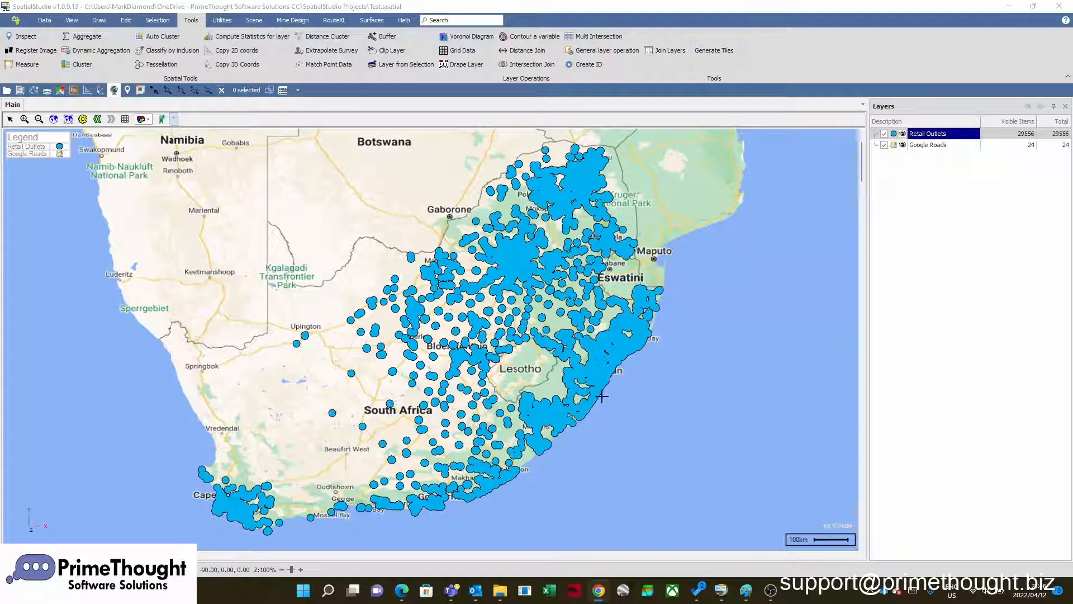
Examine the values in the Cluster column of the Retail Outlets layer's data table.
right_click(932, 138)
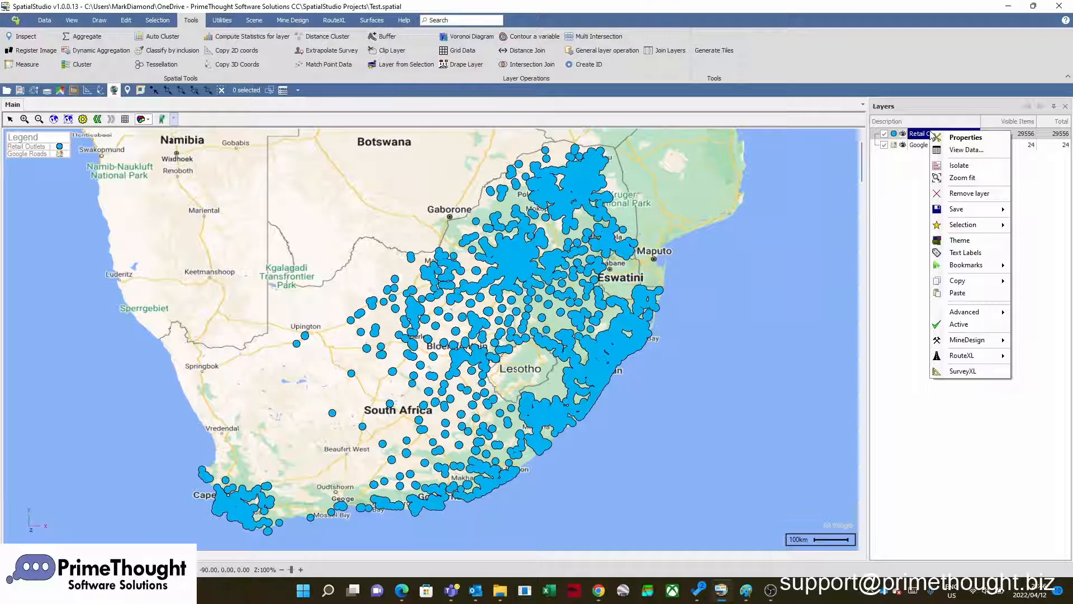
click(961, 150)
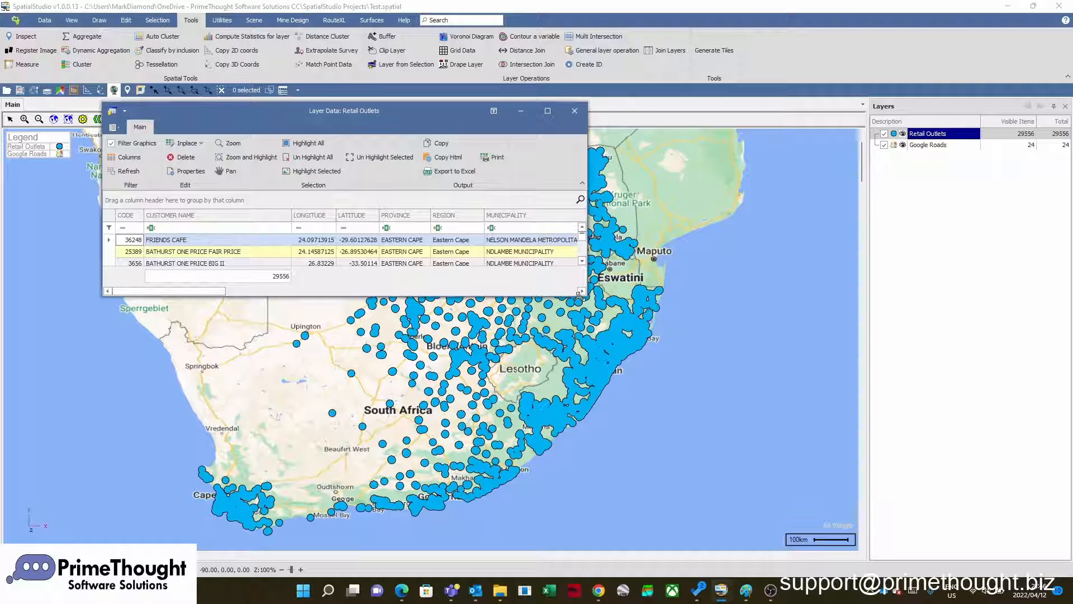
drag(579, 295, 624, 355)
drag(259, 349, 634, 360)
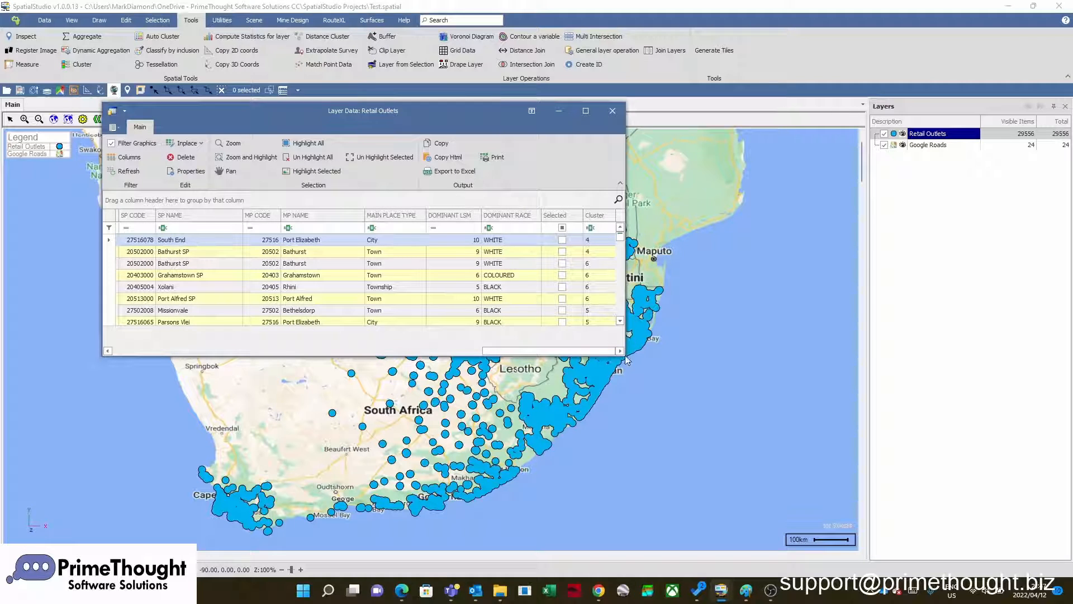
drag(626, 355, 740, 437)
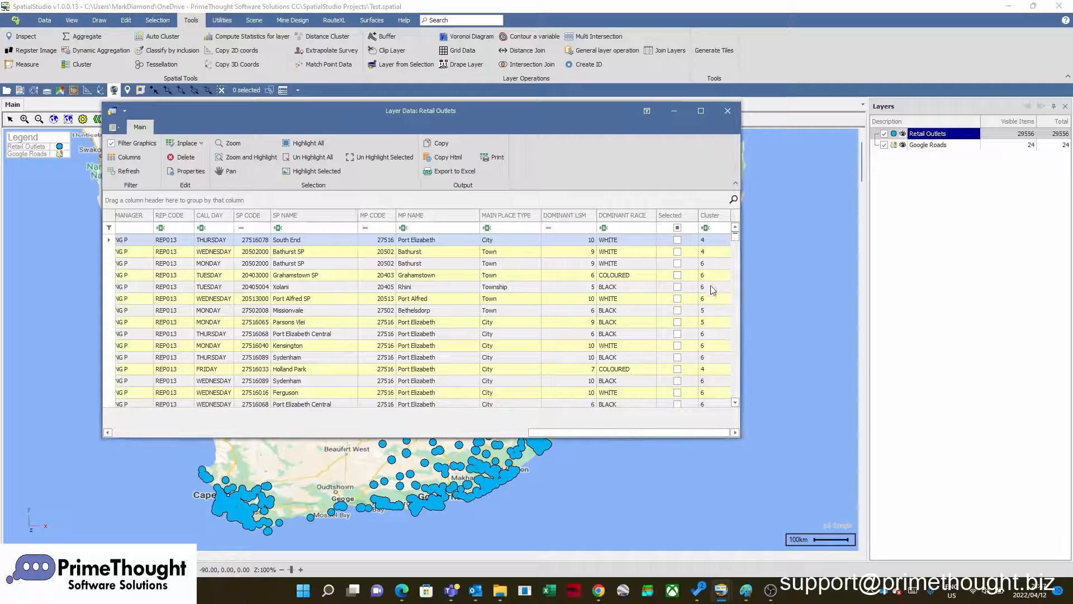
scroll(713, 287, down, 10)
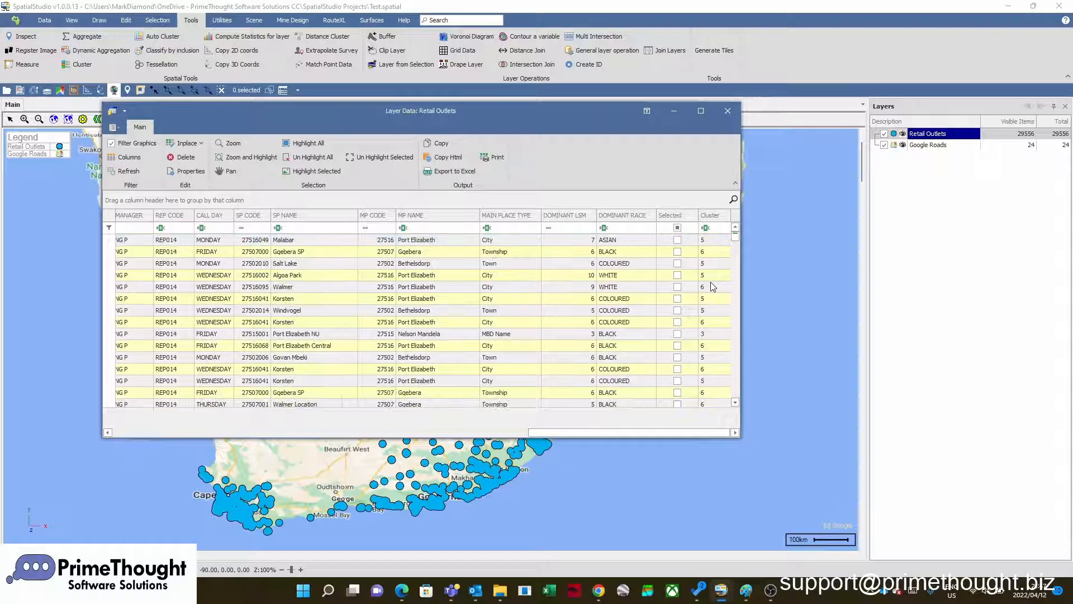
scroll(713, 286, down, 8)
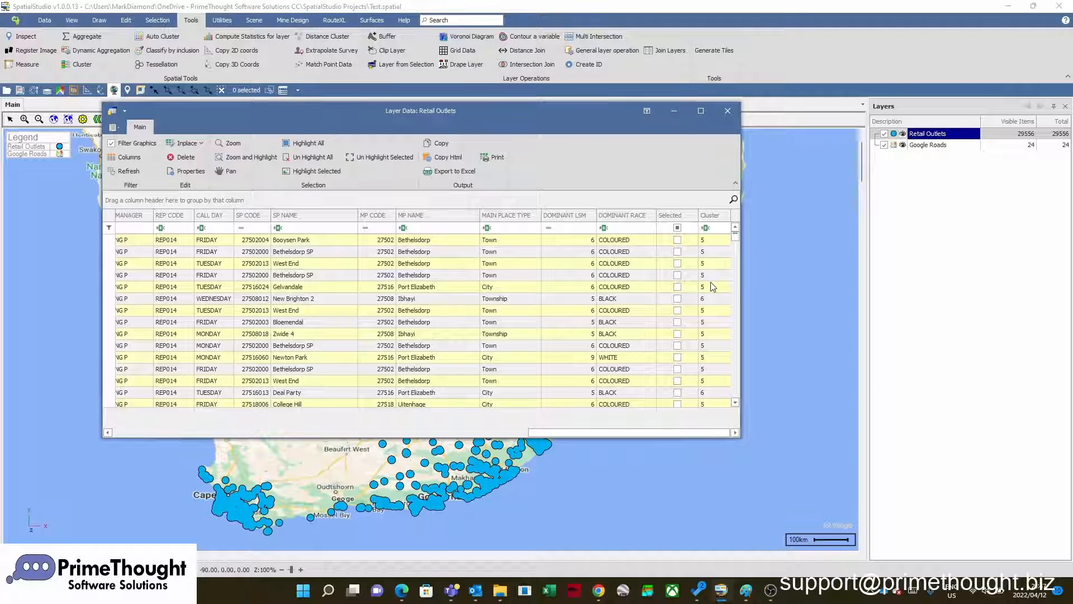
scroll(713, 286, down, 10)
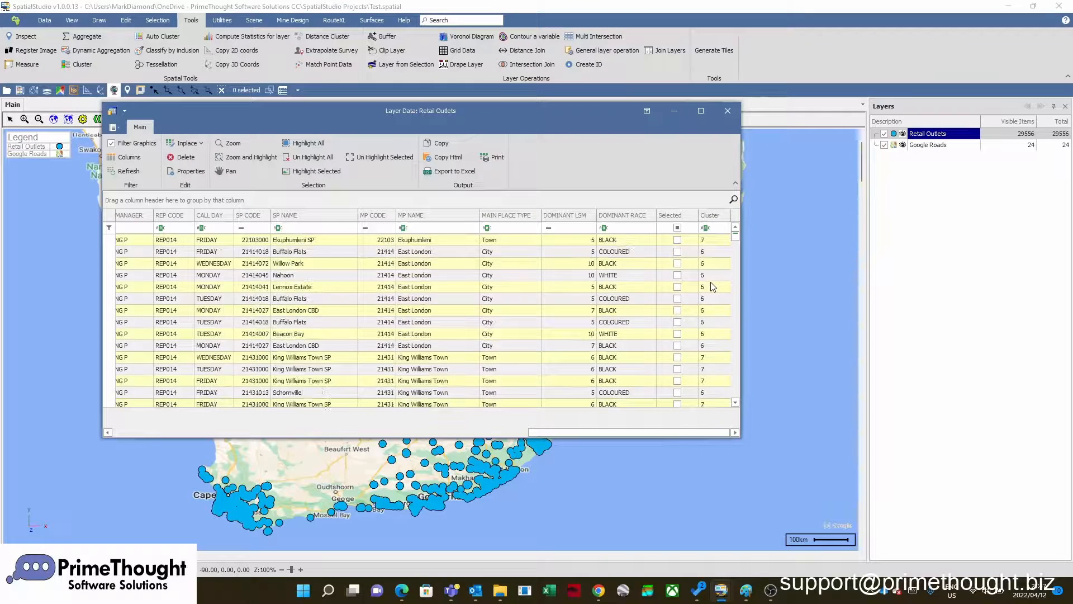
scroll(713, 287, up, 10)
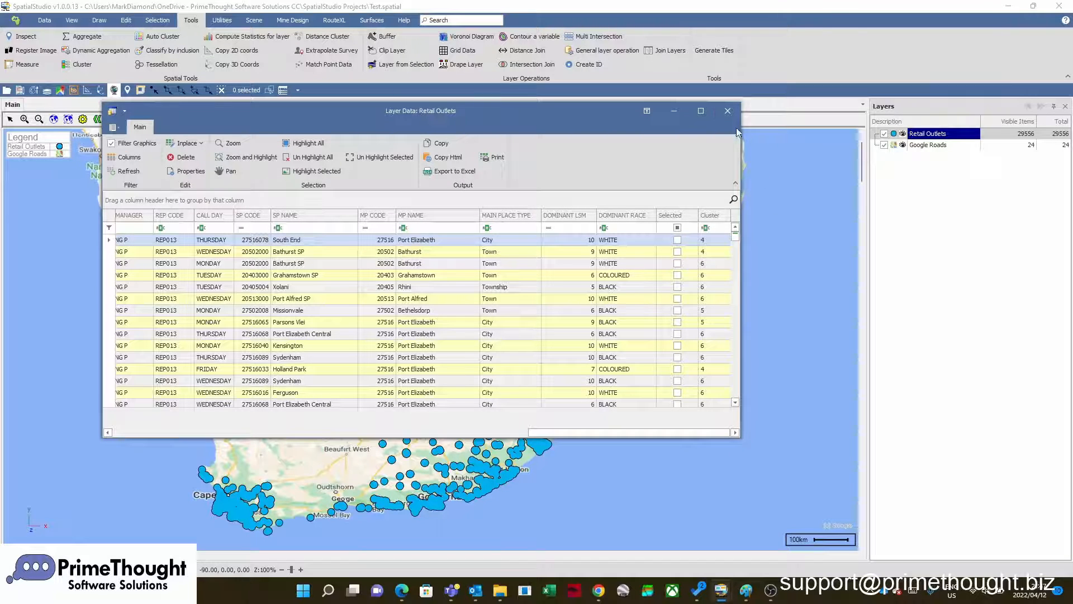
Close the data table and add a new theme named Cluster to the Retail Outlets layer's thematics.
click(729, 113)
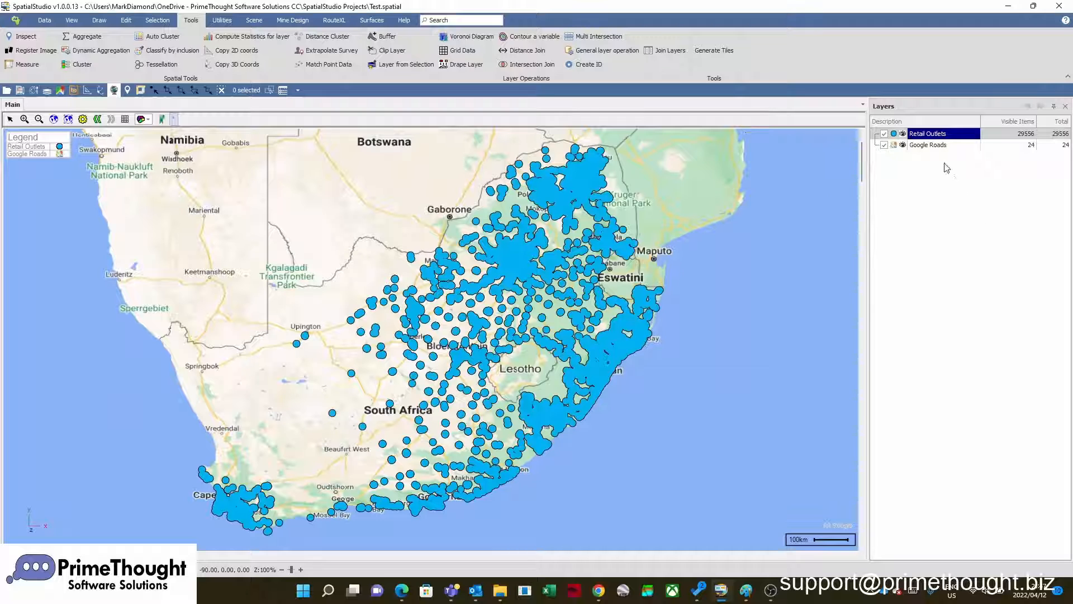
right_click(923, 134)
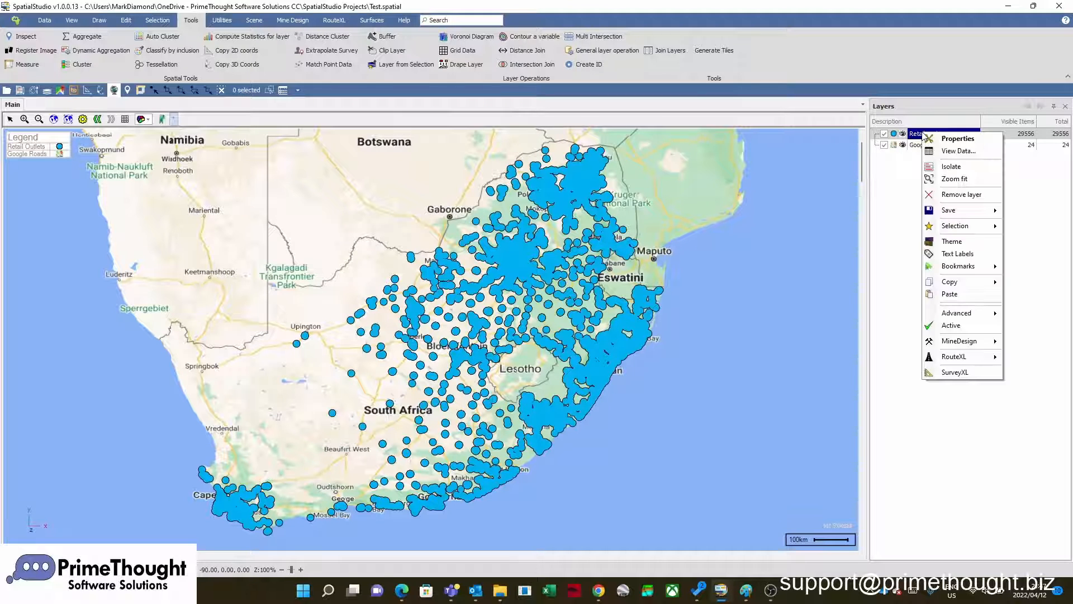
click(962, 139)
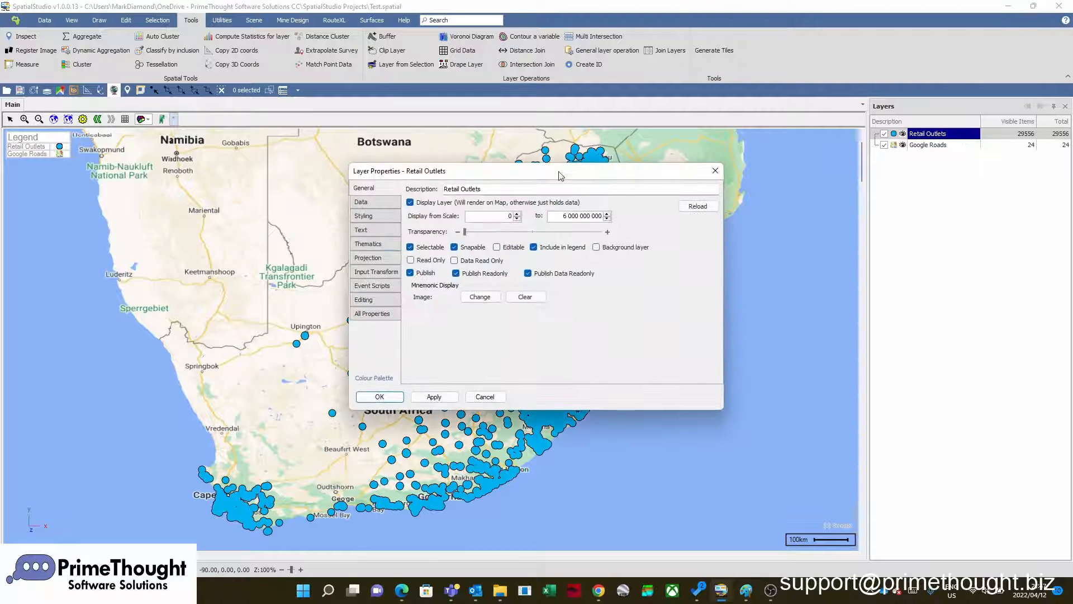
click(368, 244)
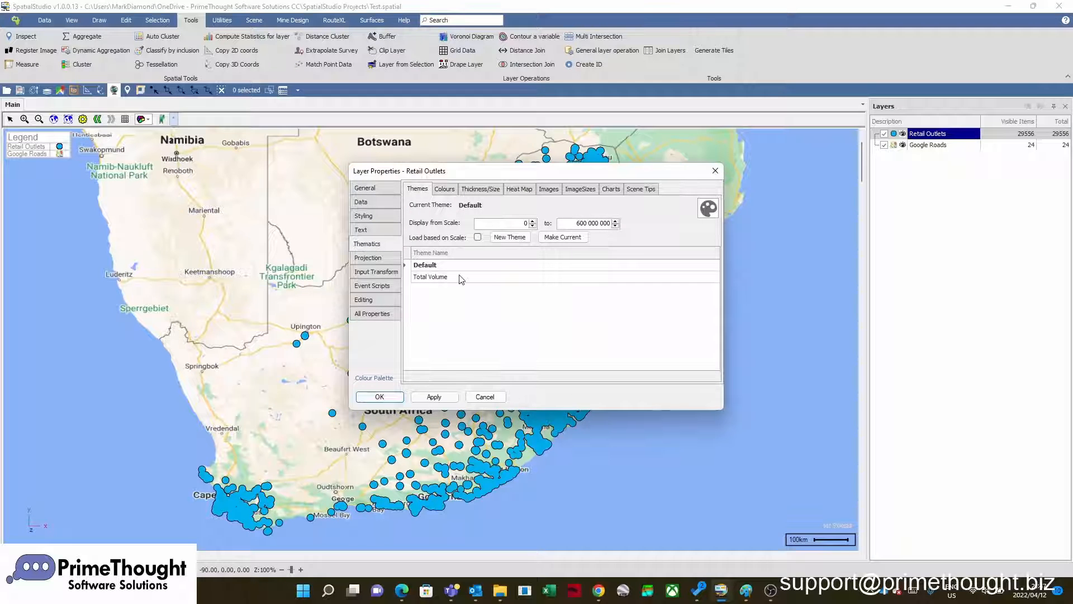
click(510, 237)
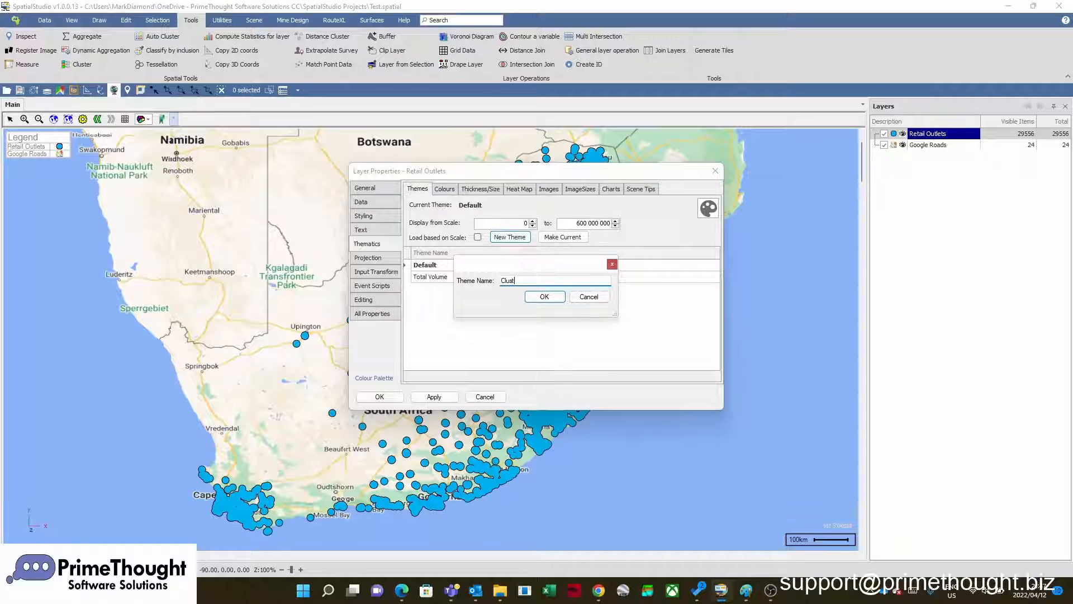
text(Cluster)
click(543, 297)
Base the theme's colours on Row['Cluster'] and generate unique colours for its text values.
click(444, 190)
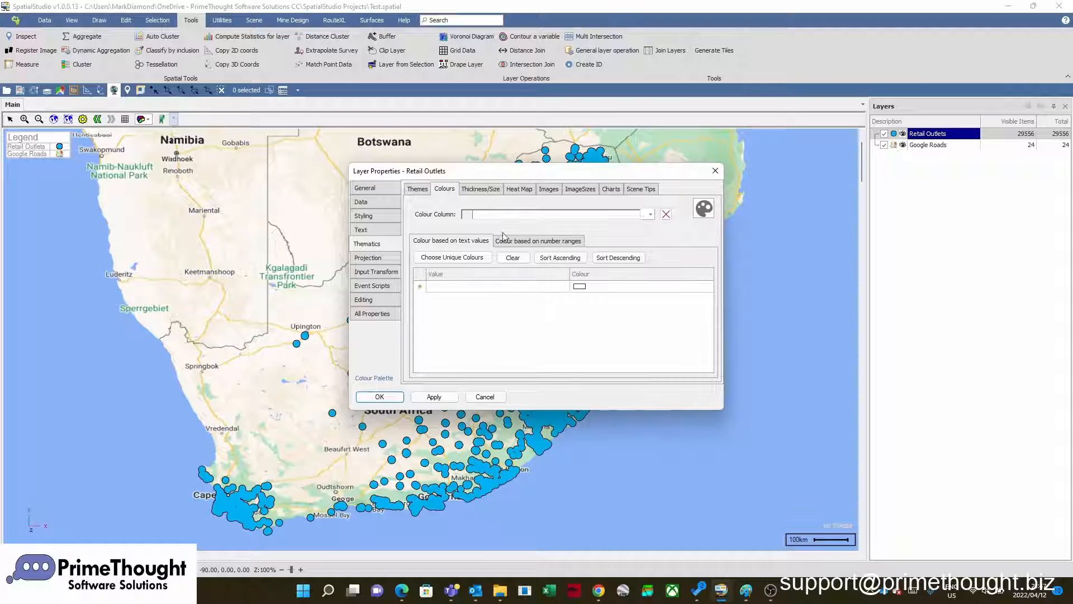
click(652, 215)
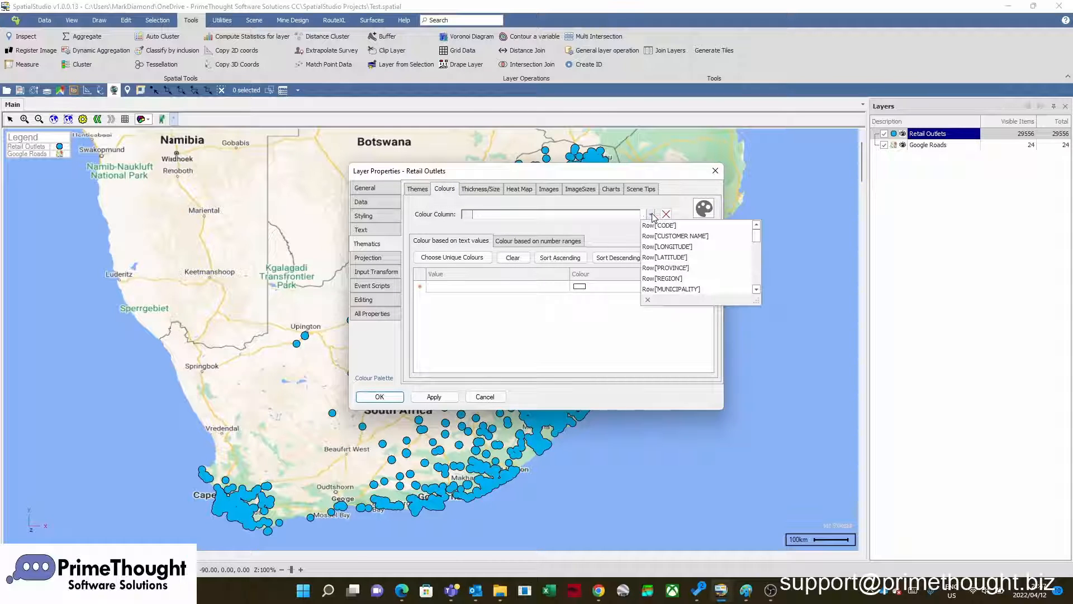
scroll(716, 269, down, 5)
scroll(718, 270, down, 1)
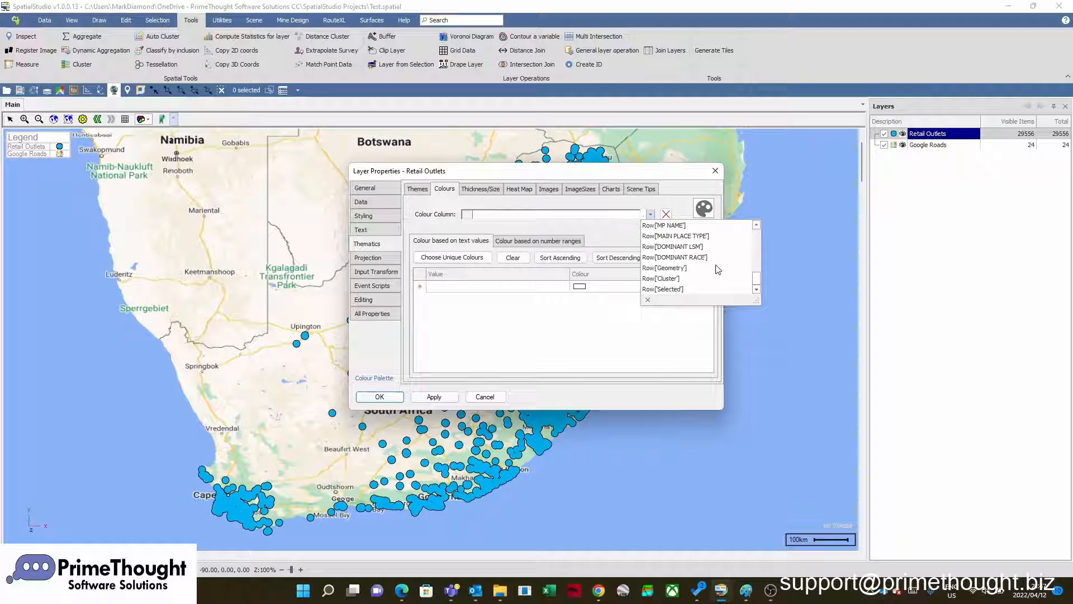
click(676, 279)
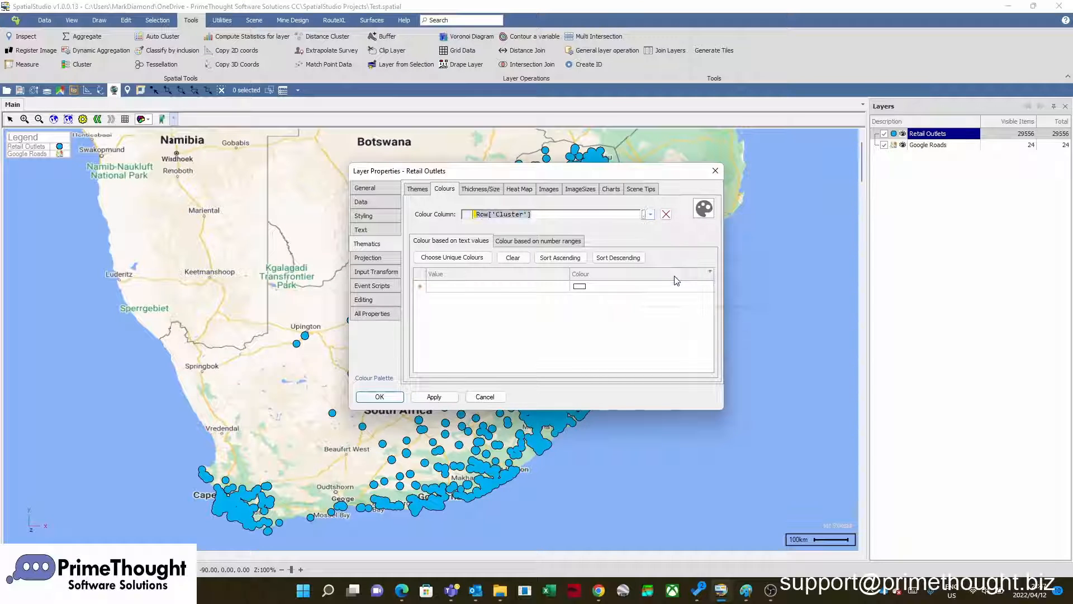
click(454, 258)
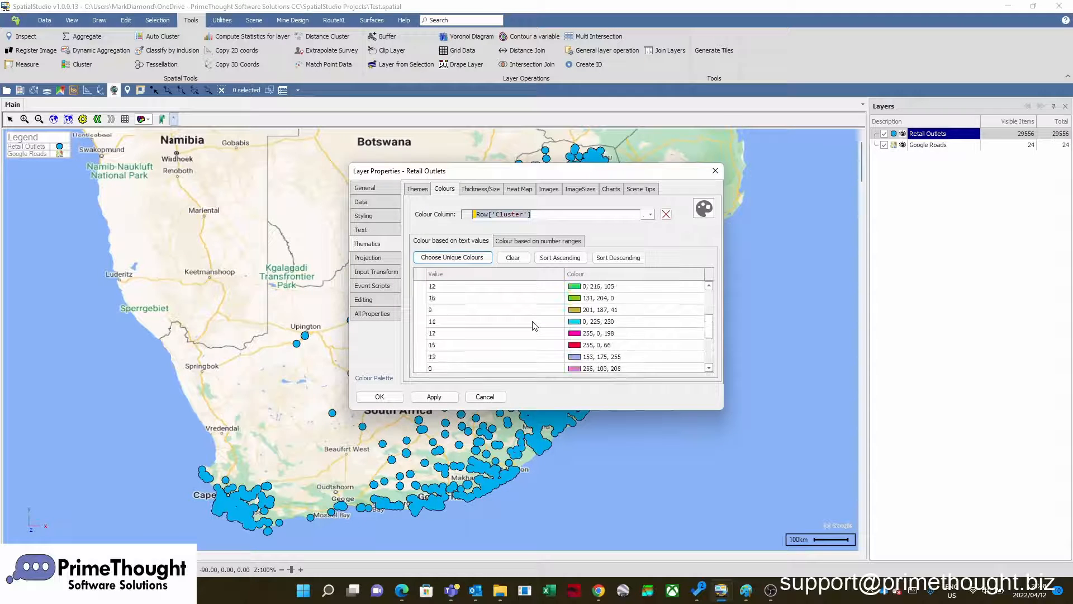
Review the colours assigned to the cluster values, the colour choices for value 6 and the Colour Palette.
scroll(535, 326, up, 1)
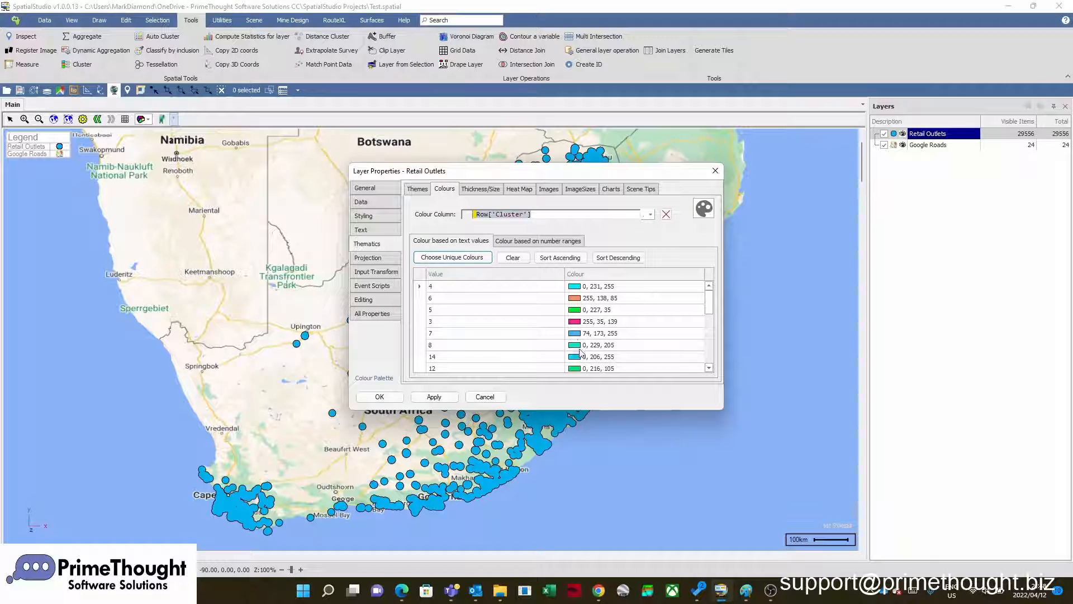
scroll(481, 336, down, 4)
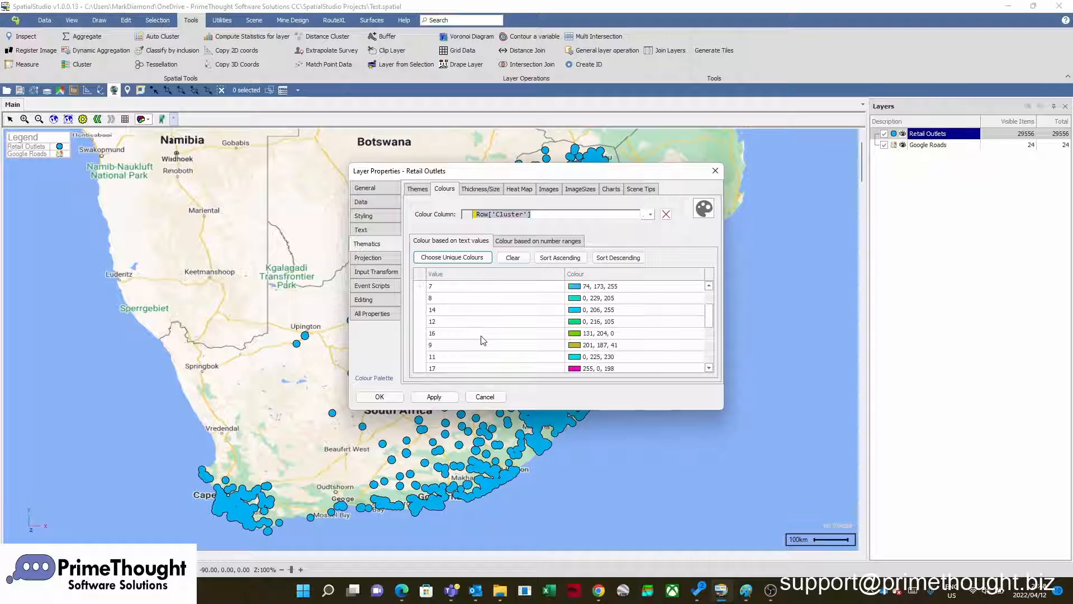
scroll(481, 338, up, 4)
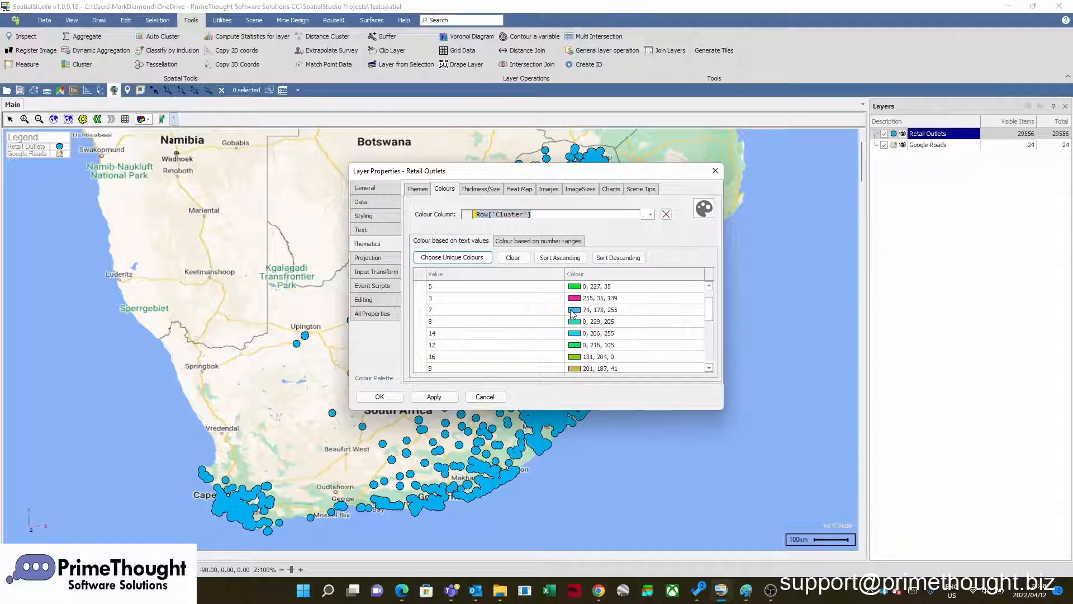
click(579, 303)
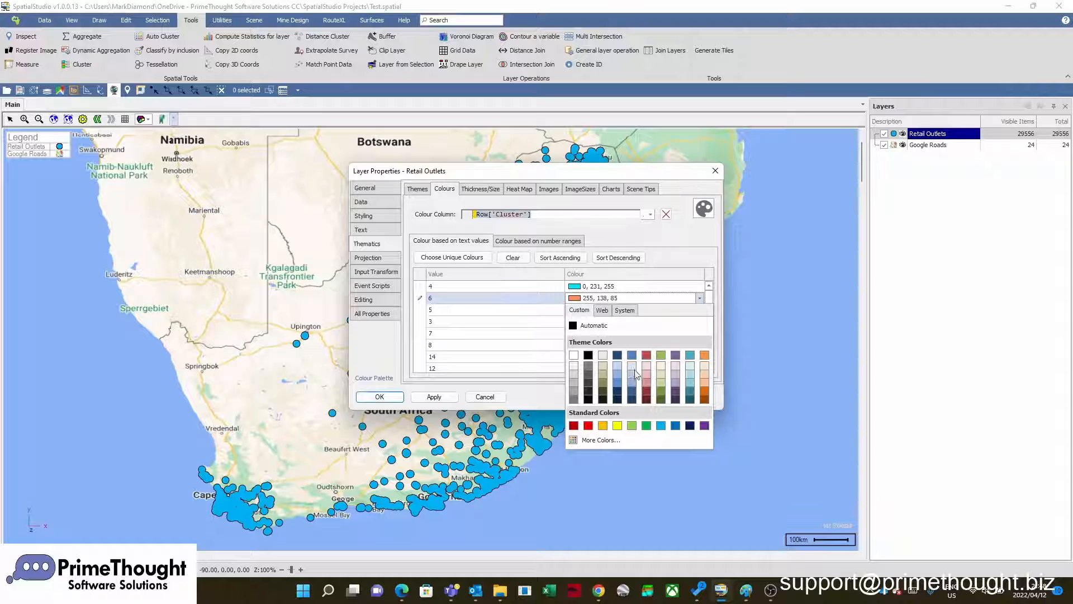
click(579, 302)
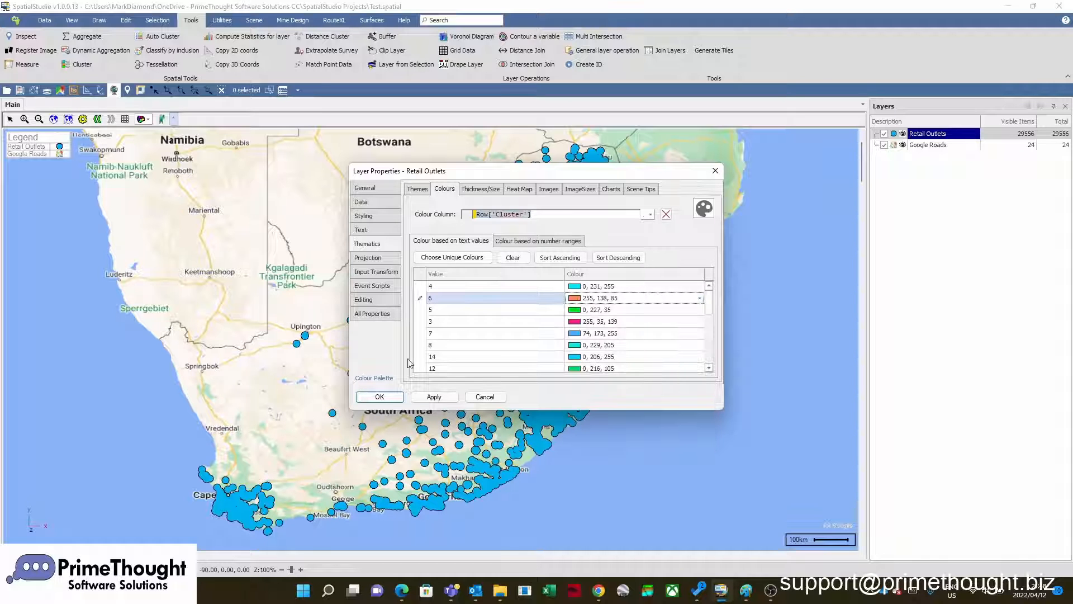
click(374, 378)
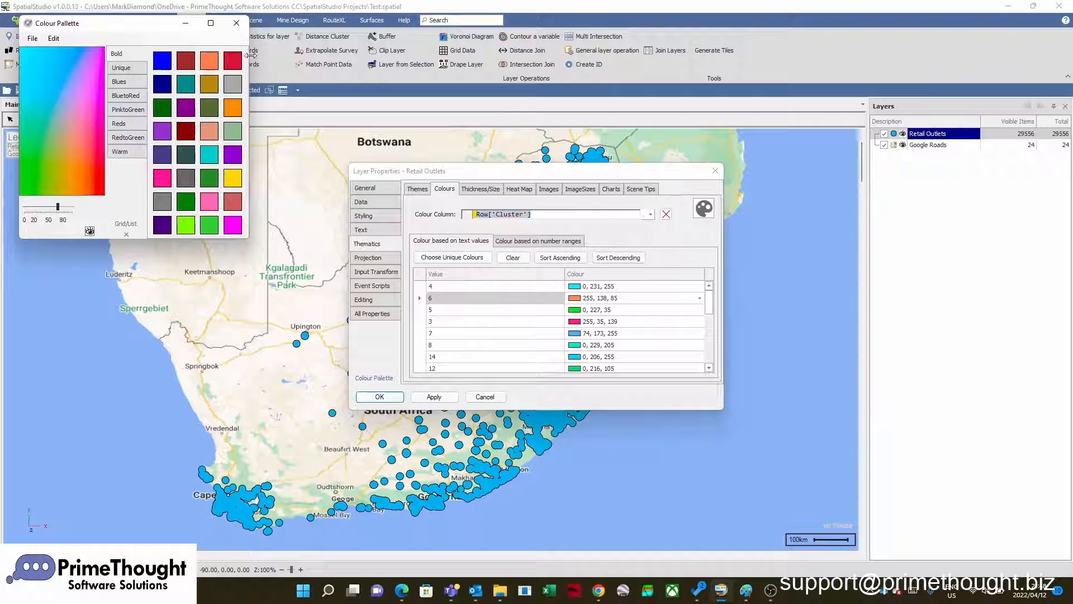
click(236, 23)
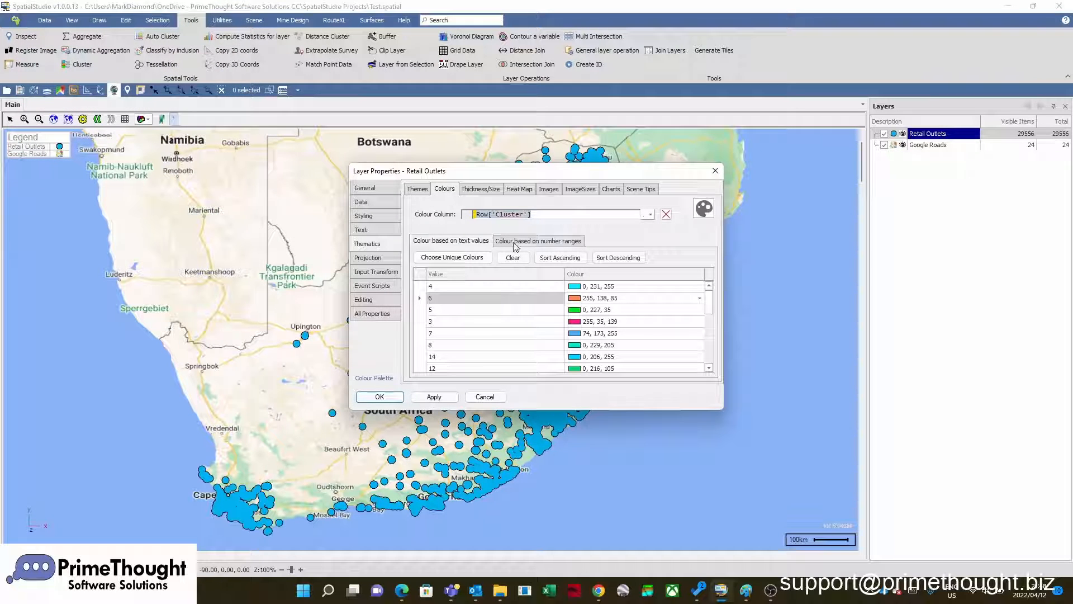
click(427, 298)
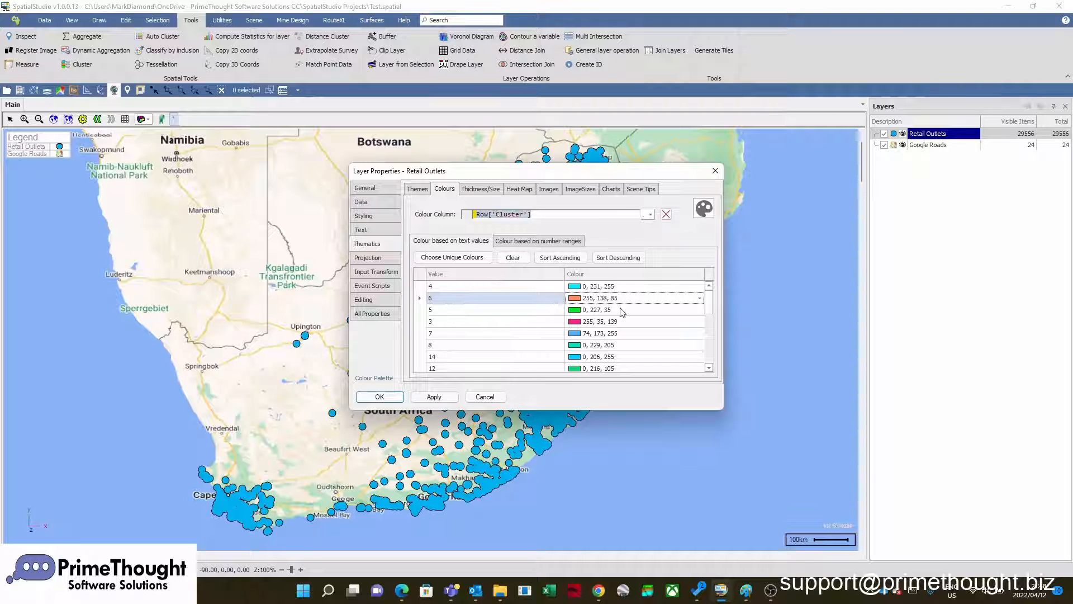
Confirm the Retail Outlets layer properties and inspect the points coloured by cluster on the map.
click(380, 397)
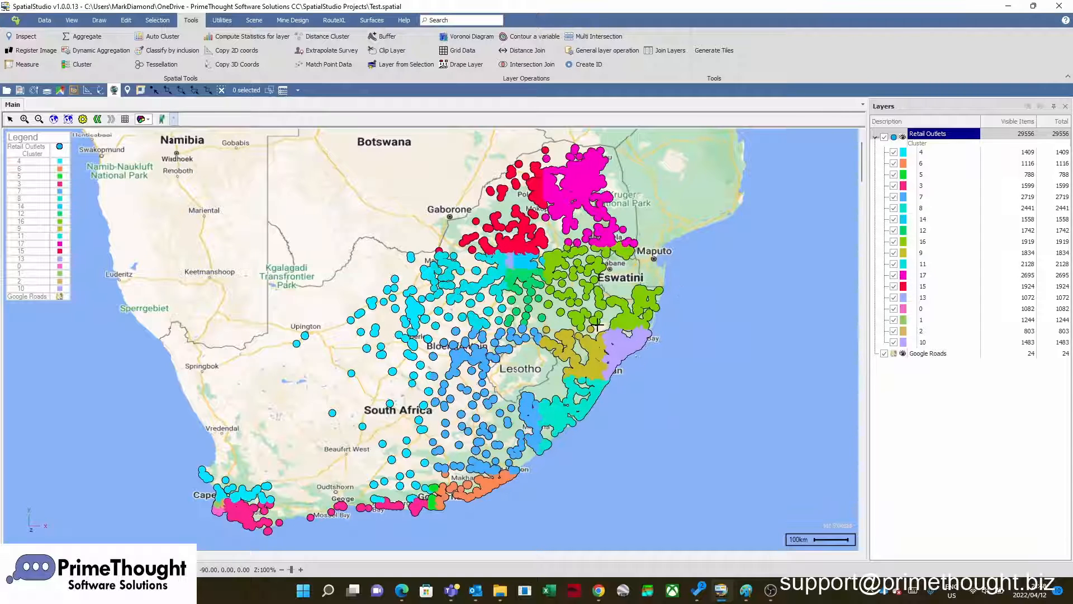
scroll(516, 244, up, 1)
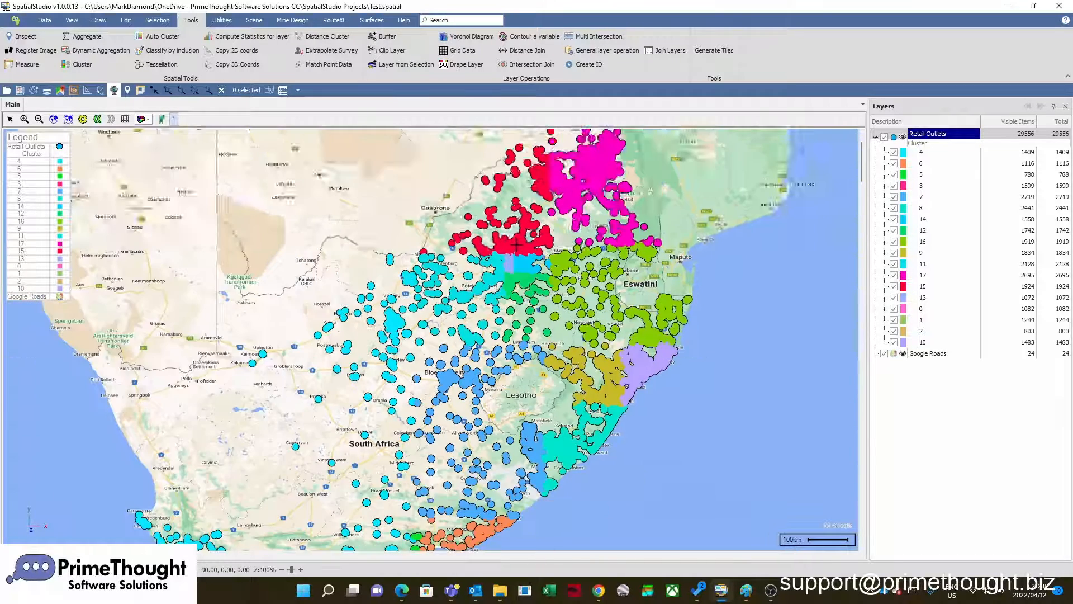
scroll(516, 244, down, 1)
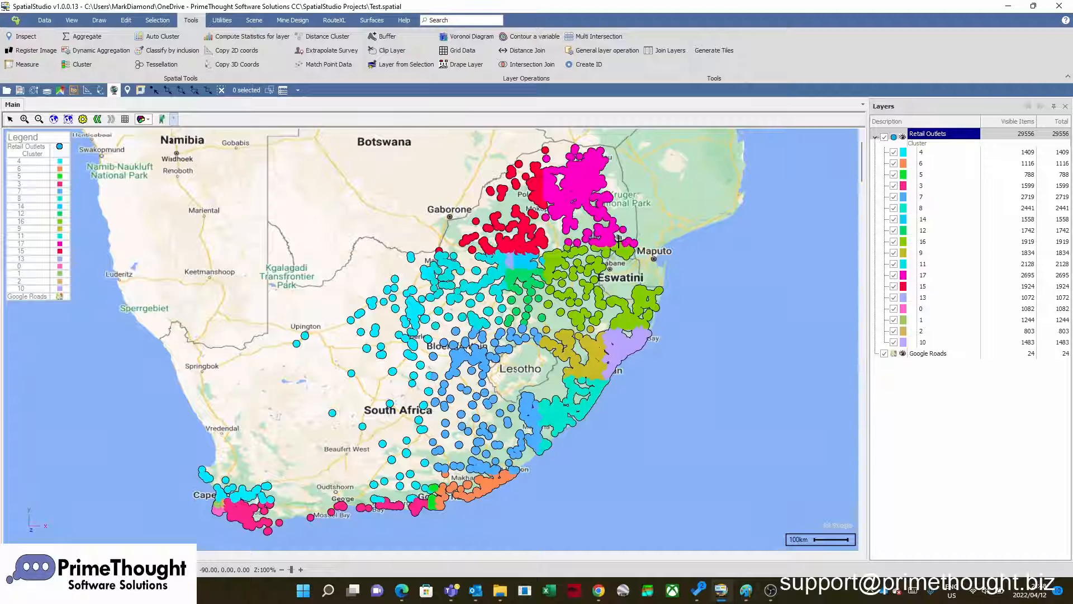
Isolate cluster 8 of the Retail Outlets layer and fit the map view to its points.
right_click(921, 209)
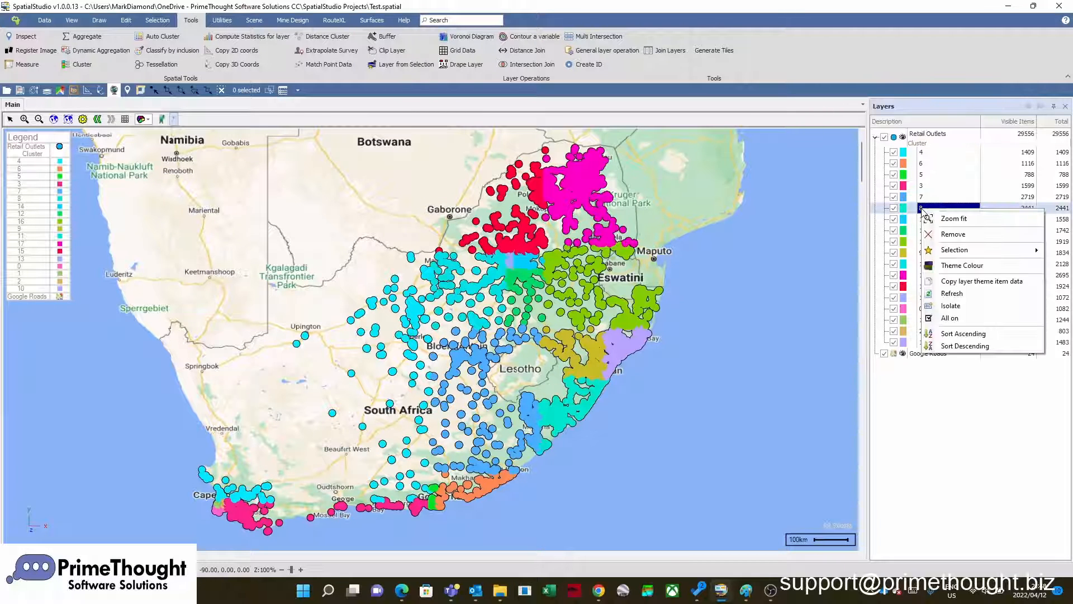
click(953, 306)
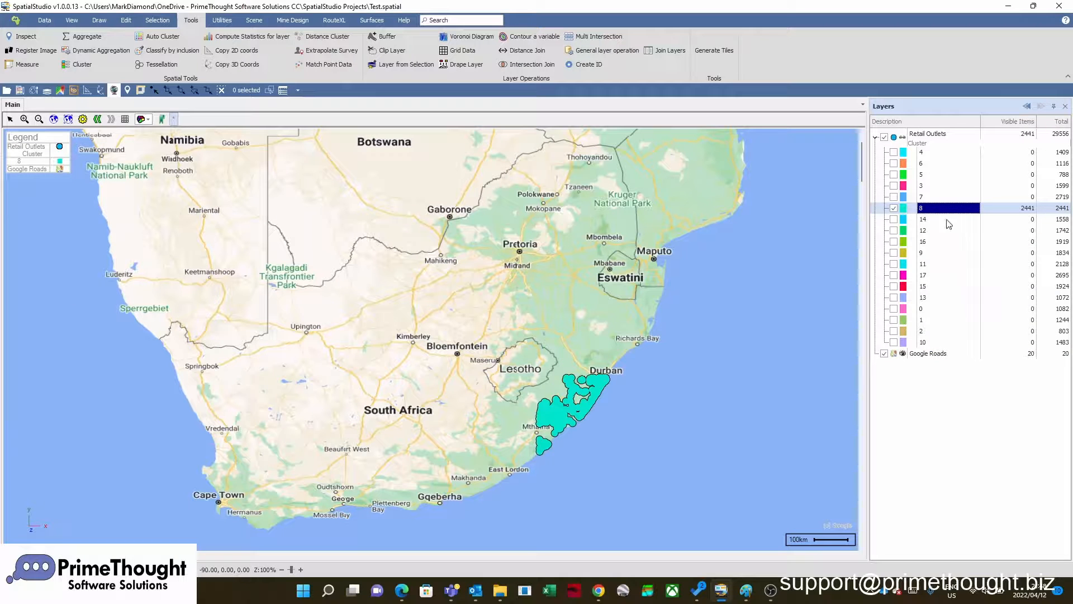
right_click(928, 209)
click(960, 217)
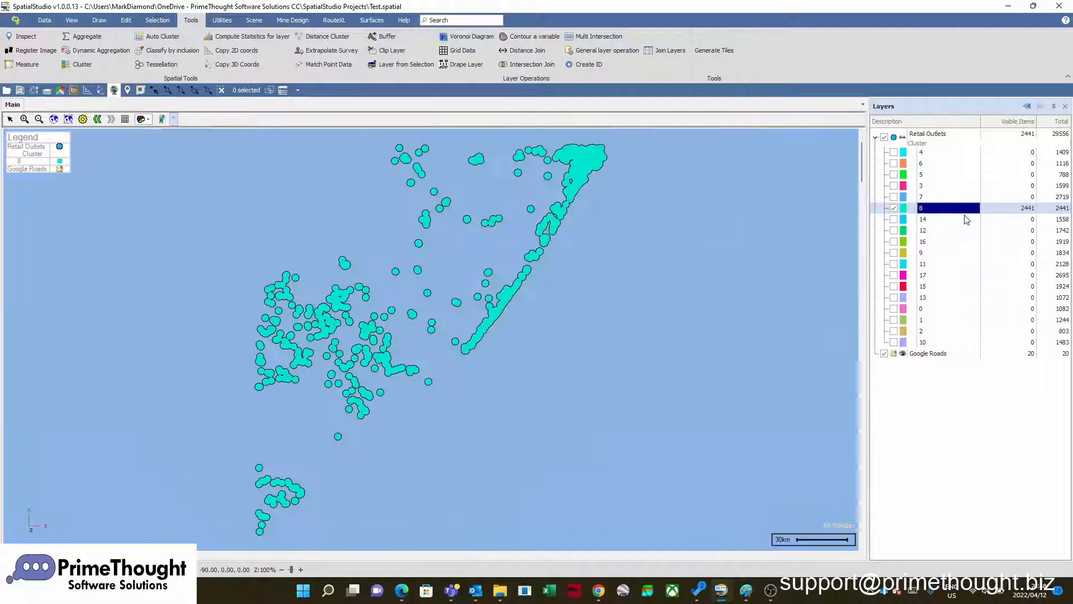
Turn all Retail Outlets clusters back on and return the map to a view of the whole country.
right_click(926, 210)
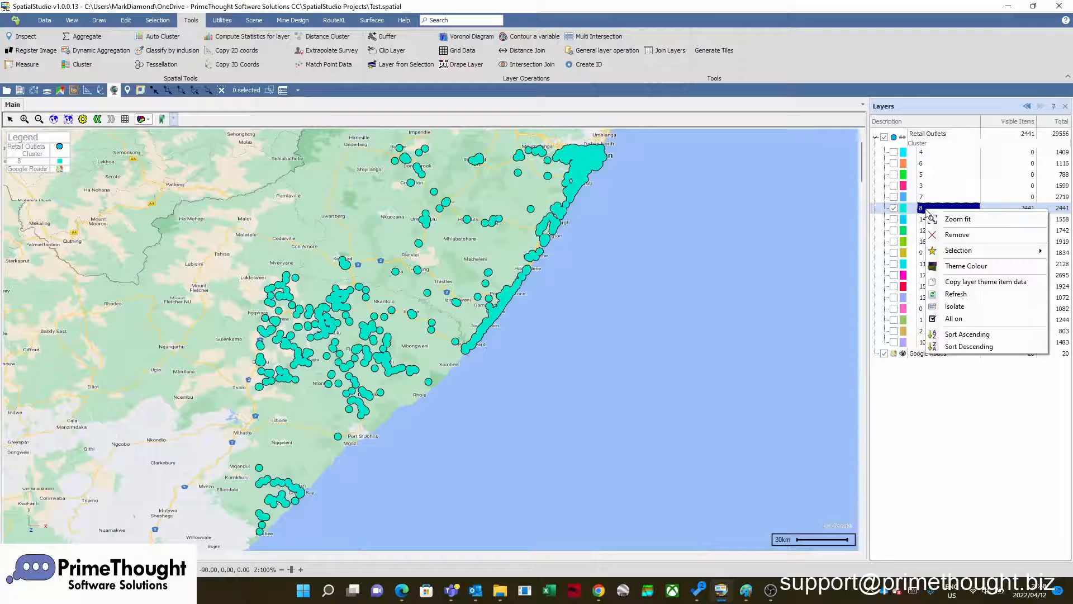
click(955, 318)
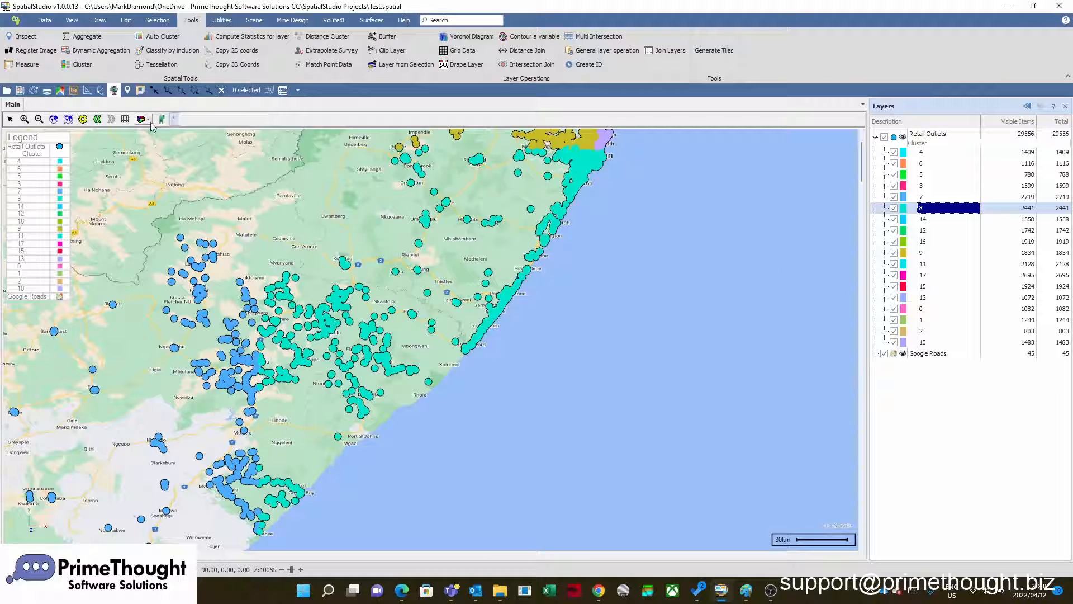
click(97, 119)
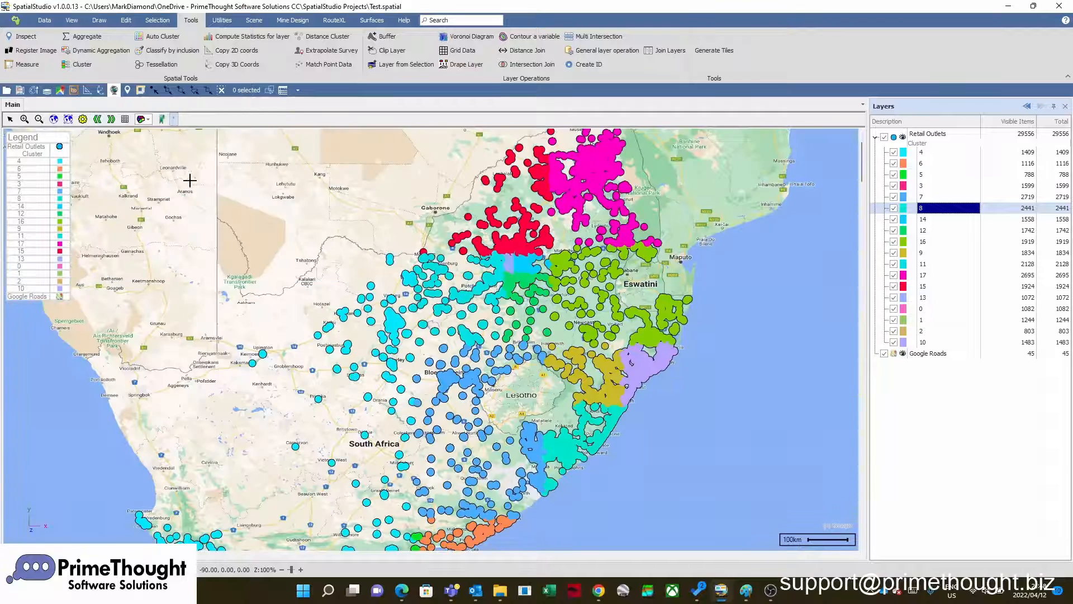
scroll(411, 315, down, 1)
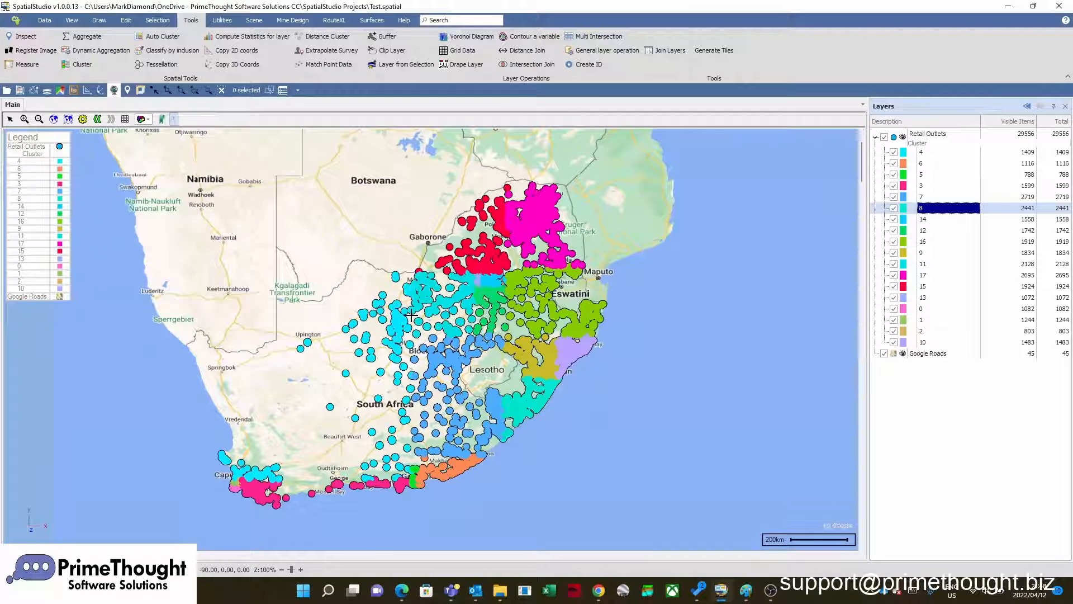
scroll(411, 314, up, 1)
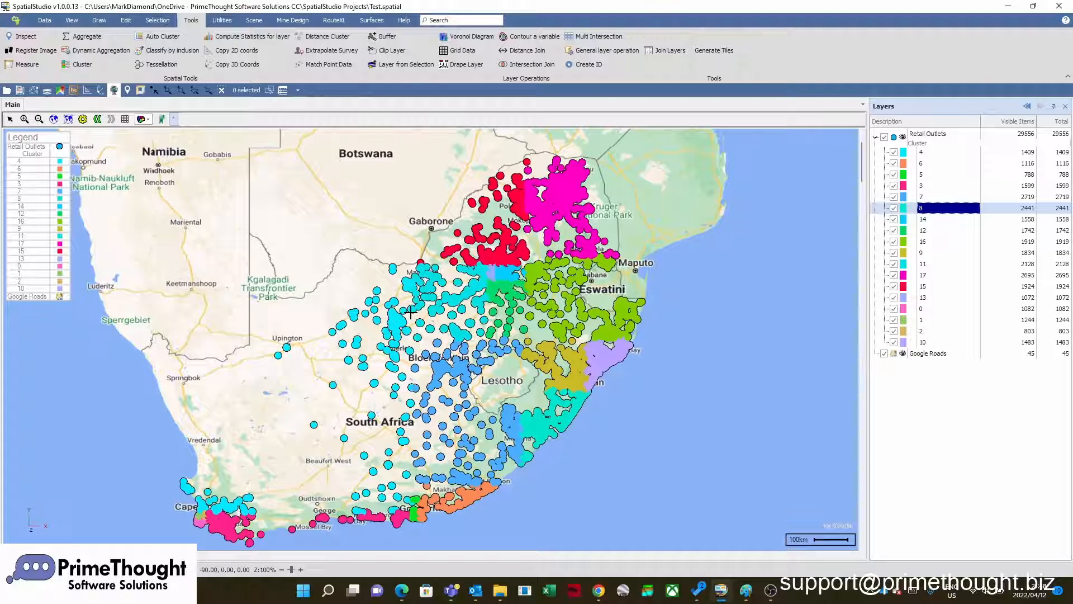
click(770, 589)
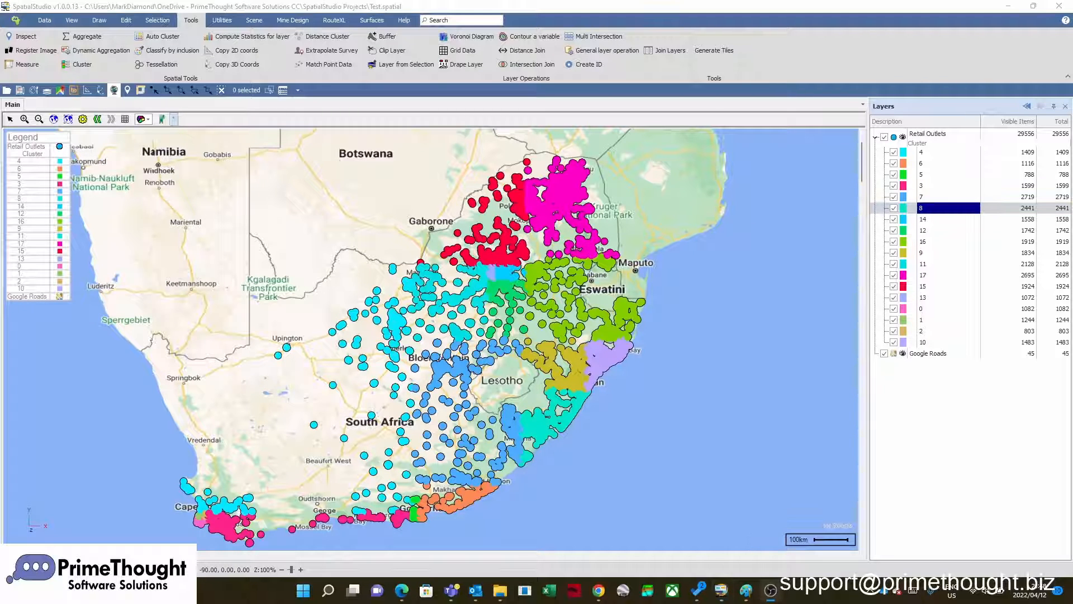